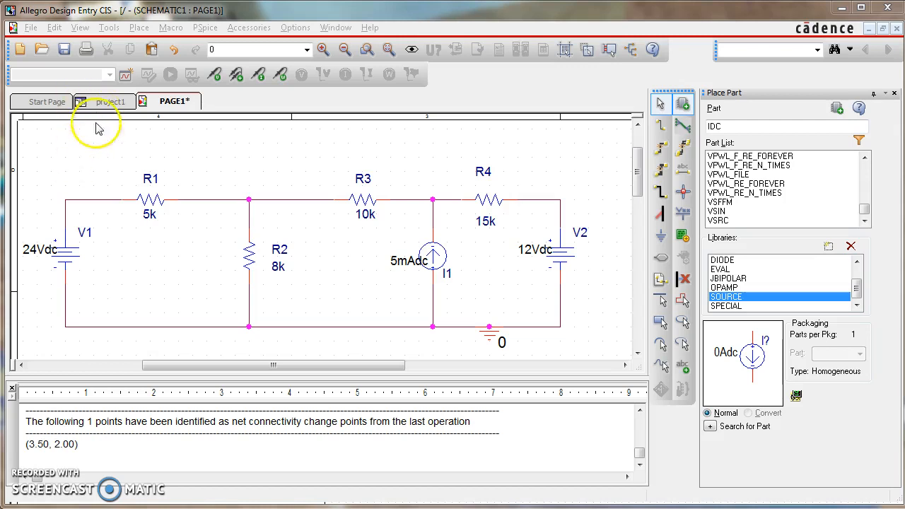
# Create a new PSpice simulation profile named DCanalysis for the schematic
pyautogui.click(99, 148)
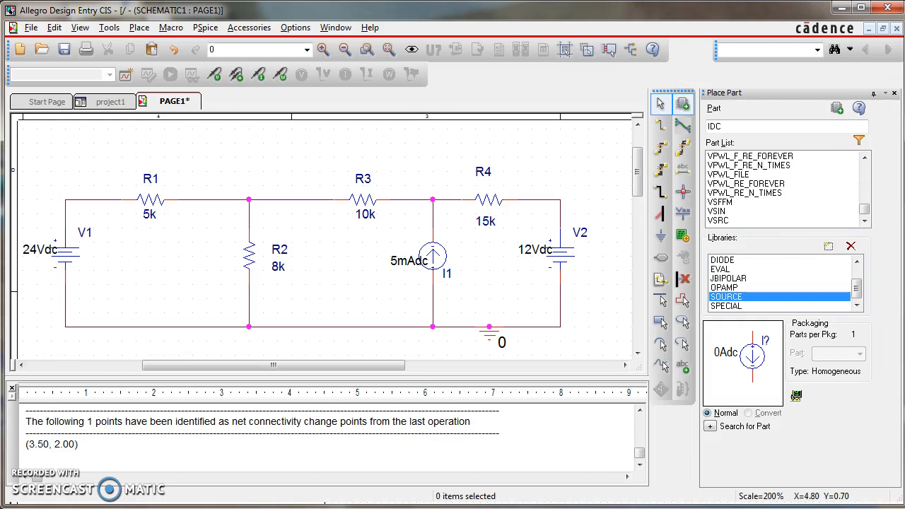
pyautogui.click(126, 77)
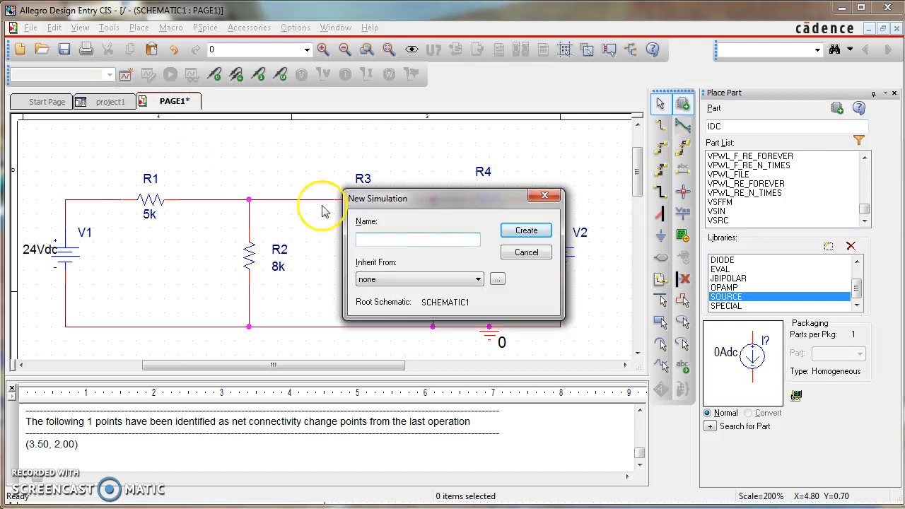
pyautogui.click(433, 239)
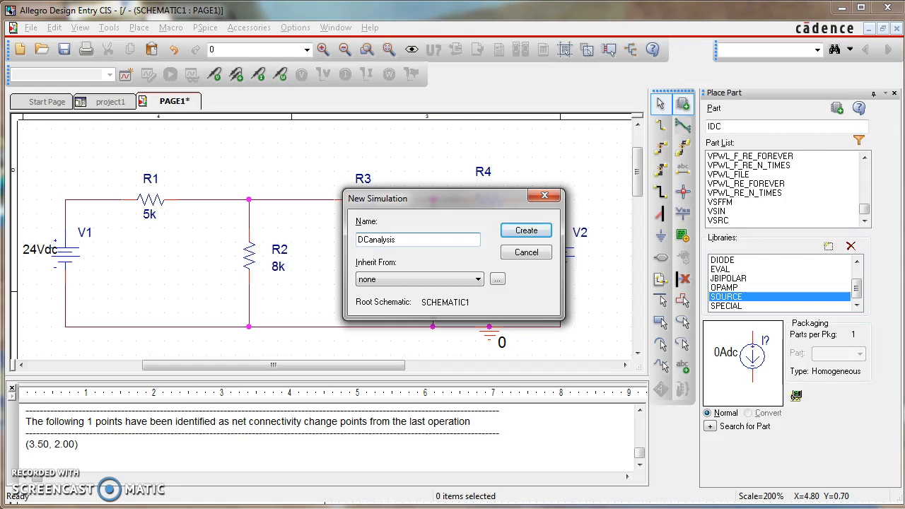
pyautogui.click(532, 231)
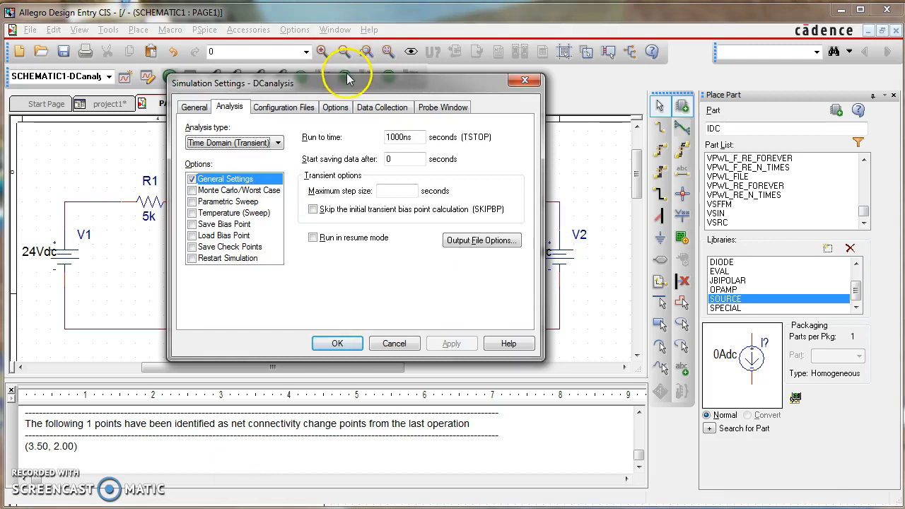
# Set the DCanalysis profile's analysis type to Bias Point and accept the simulation settings
pyautogui.moveTo(349, 81); pyautogui.dragTo(408, 115)
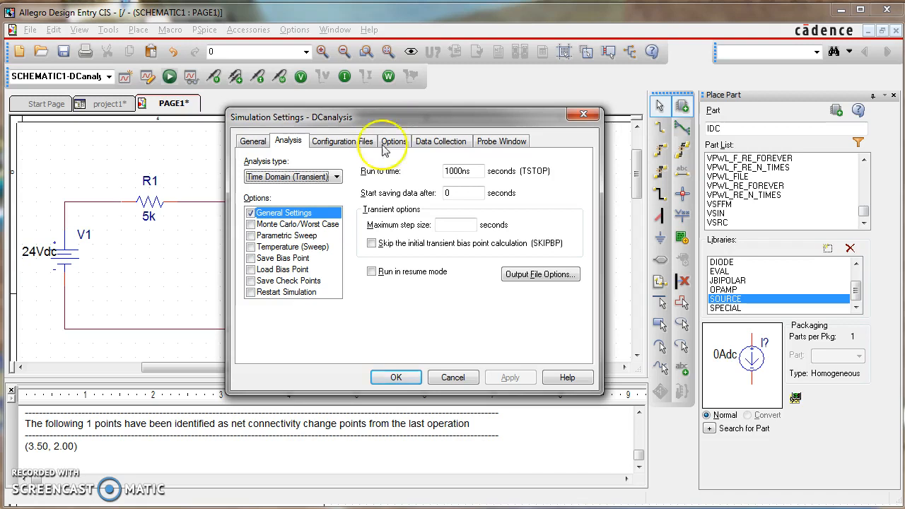
pyautogui.click(336, 177)
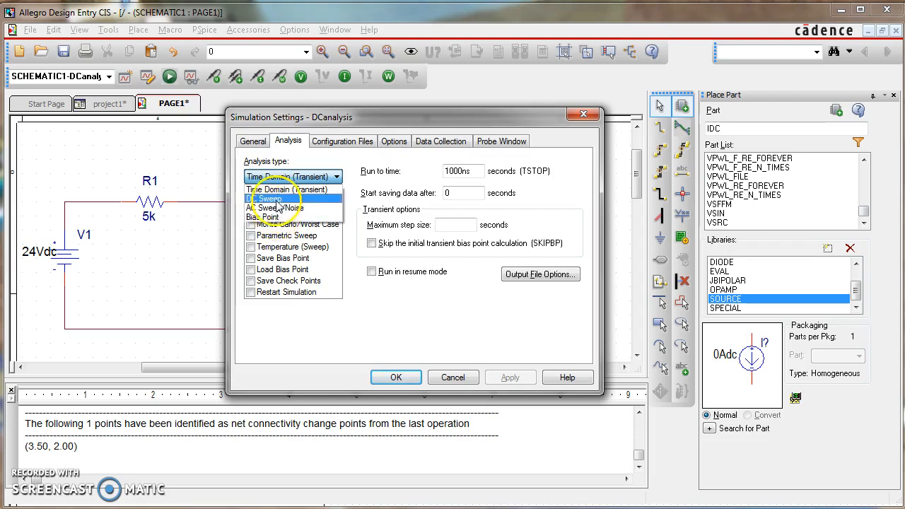
pyautogui.click(278, 220)
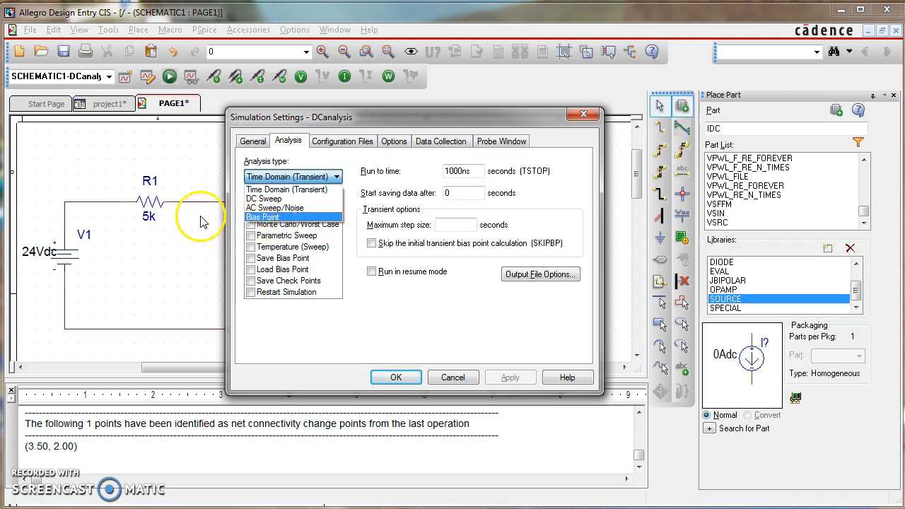
pyautogui.click(477, 137)
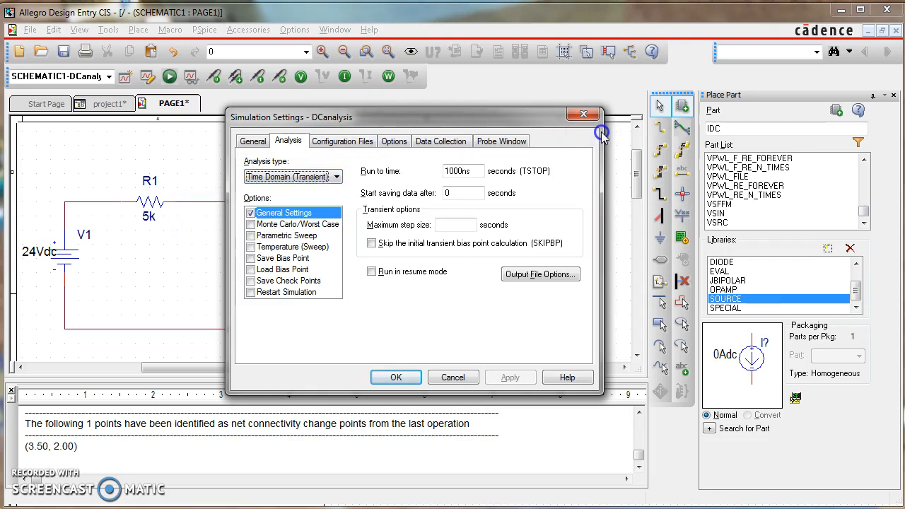
pyautogui.moveTo(487, 118); pyautogui.dragTo(753, 117)
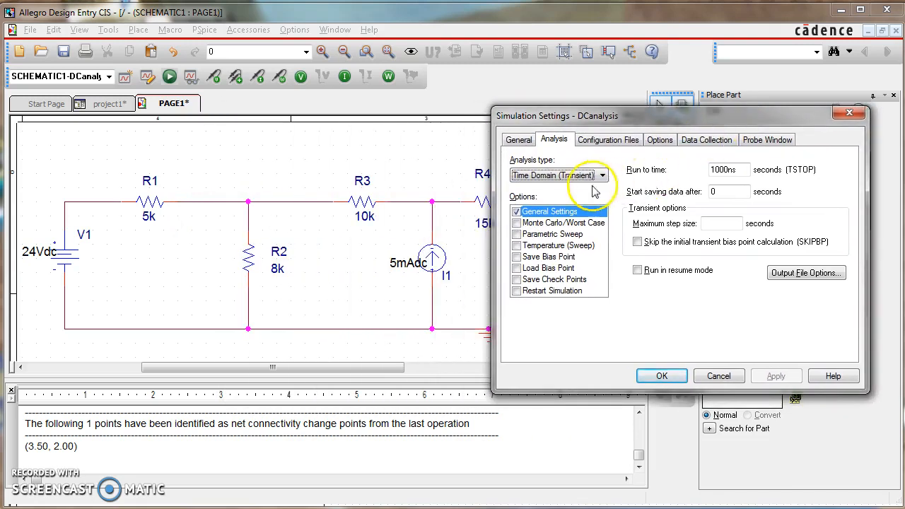
pyautogui.click(602, 176)
pyautogui.click(569, 216)
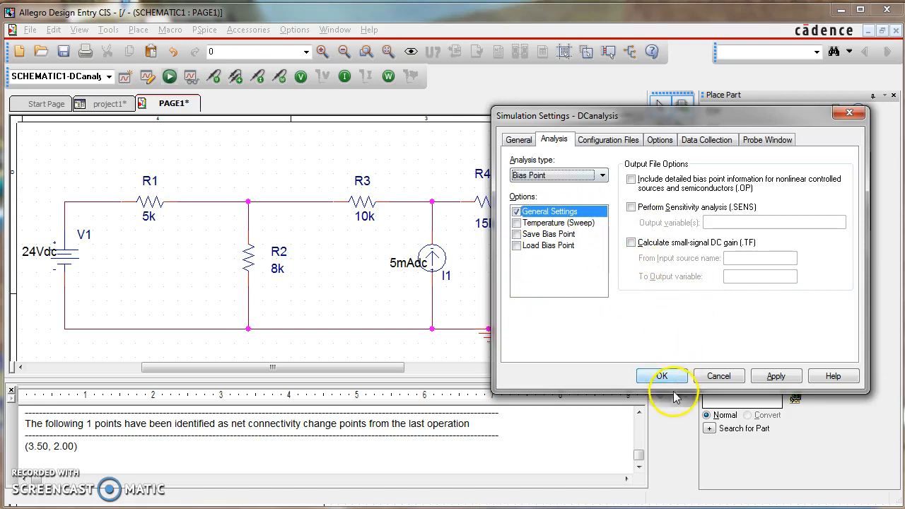
pyautogui.click(776, 376)
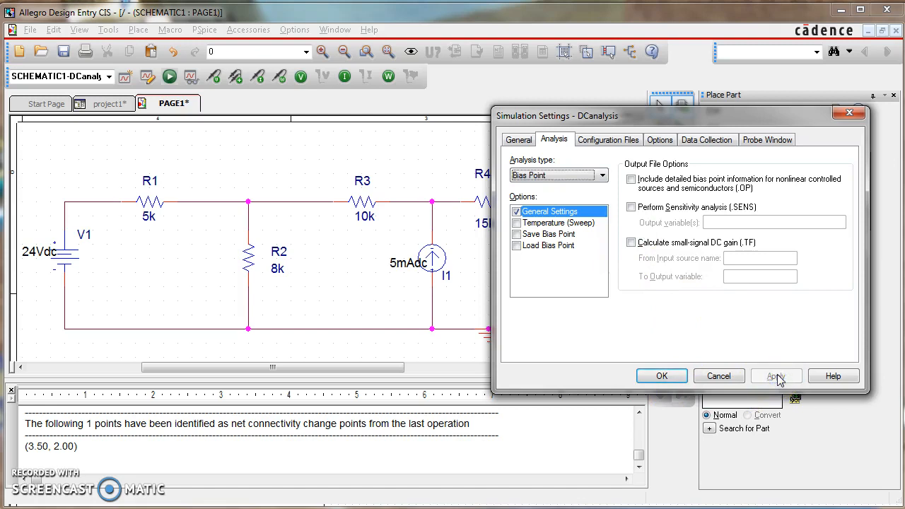
pyautogui.click(650, 378)
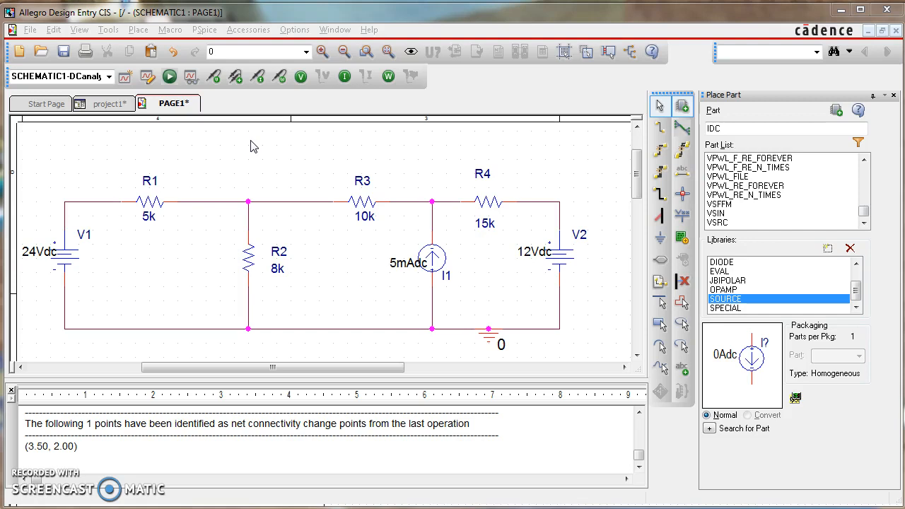
# Run the DCanalysis simulation, check its output log in Allegro AMS Simulator, and return to the schematic
pyautogui.click(170, 77)
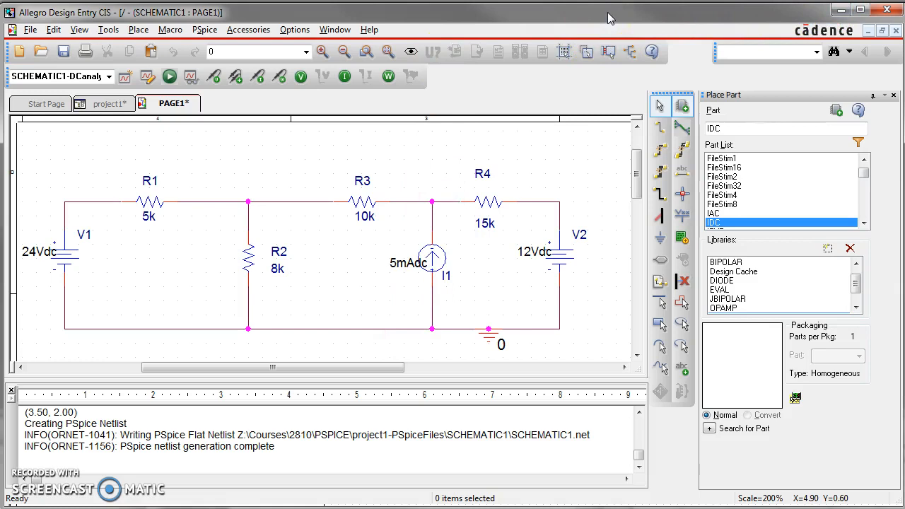
pyautogui.moveTo(608, 13); pyautogui.dragTo(904, 53)
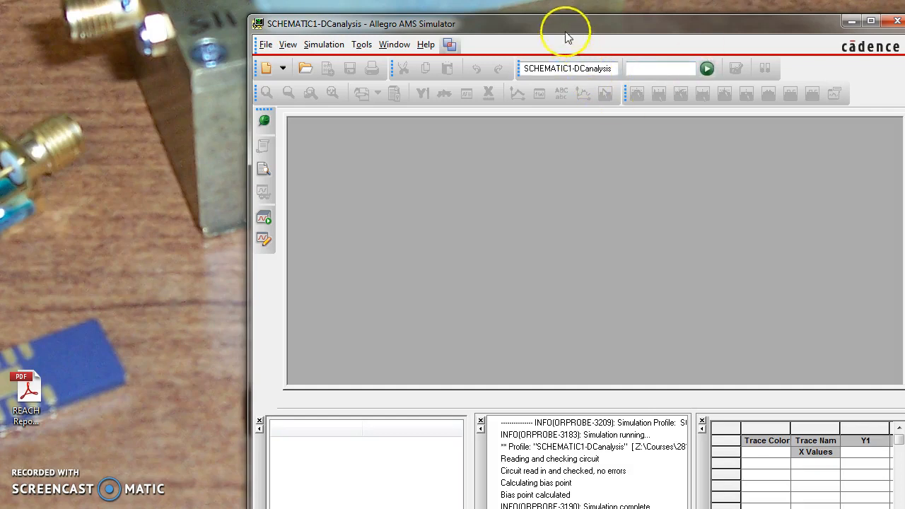
pyautogui.moveTo(571, 30); pyautogui.dragTo(358, 1)
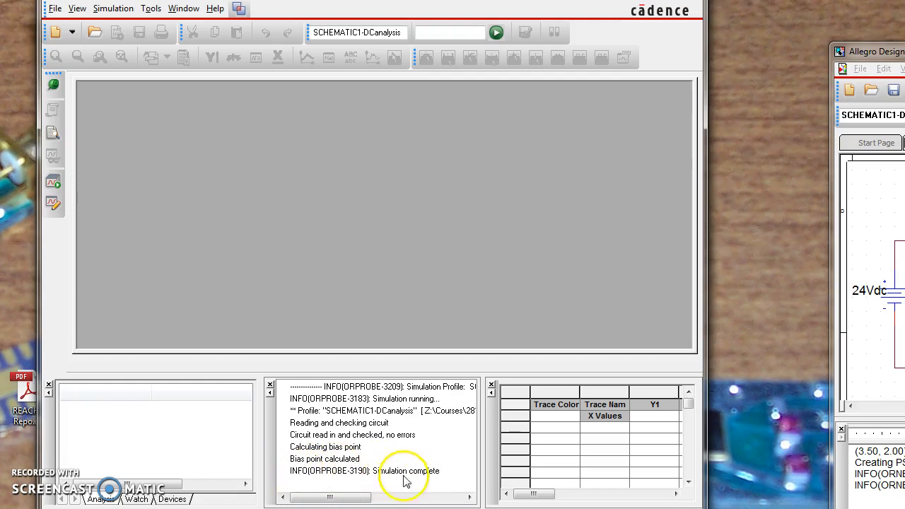
pyautogui.moveTo(904, 52); pyautogui.dragTo(451, 22)
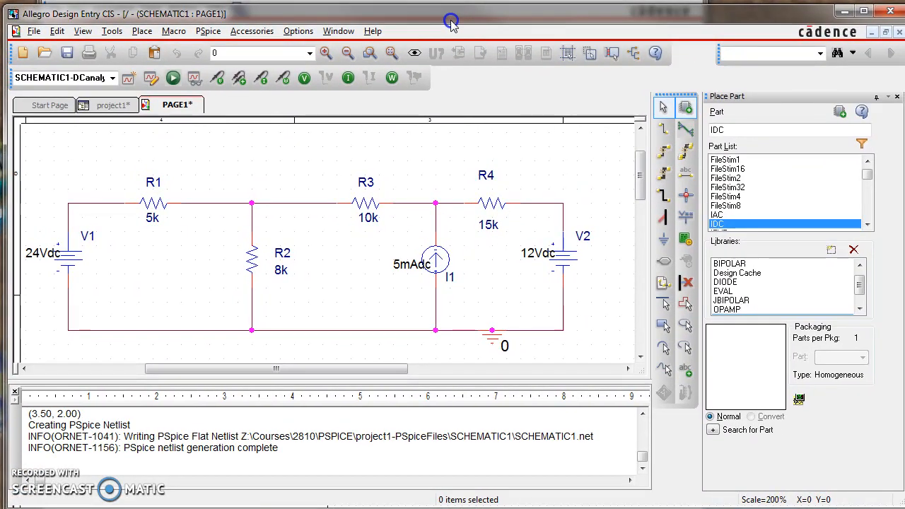
# Display the bias voltages on the schematic and move the four upper node voltage labels above the top wire
pyautogui.click(256, 171)
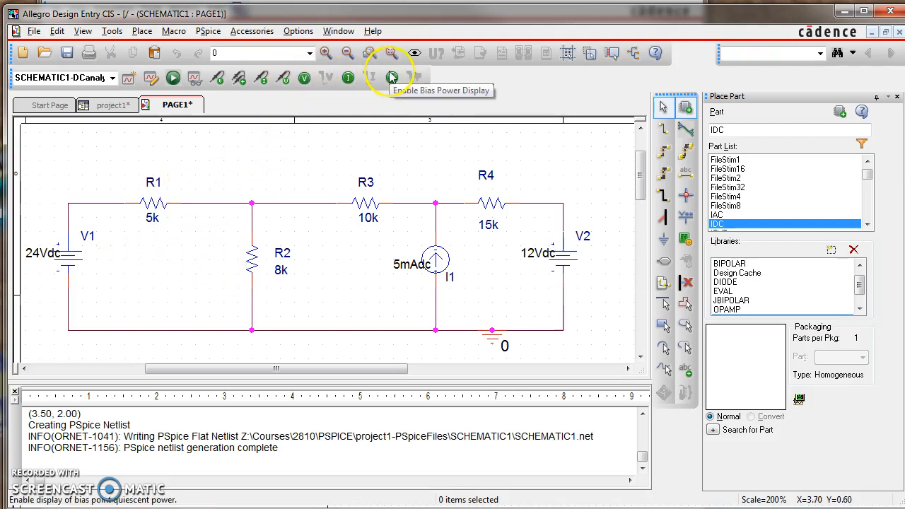
pyautogui.click(305, 80)
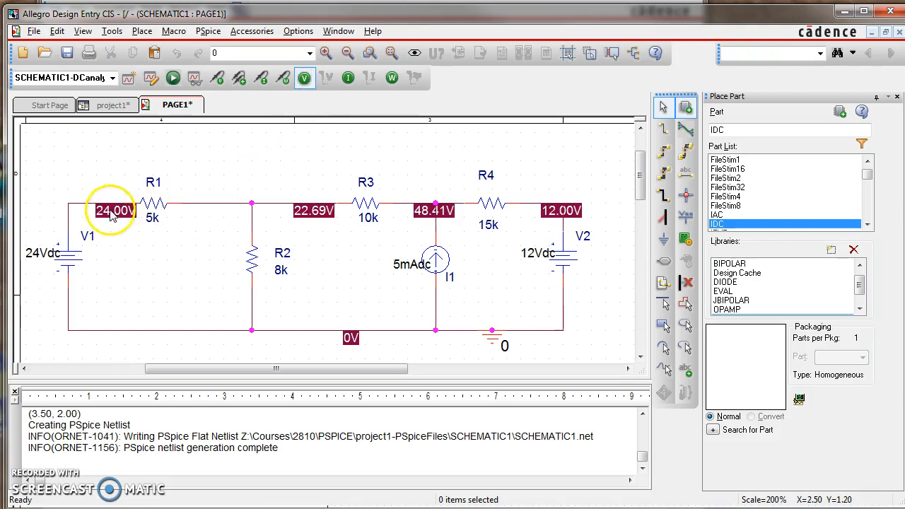
pyautogui.moveTo(109, 218); pyautogui.dragTo(71, 192)
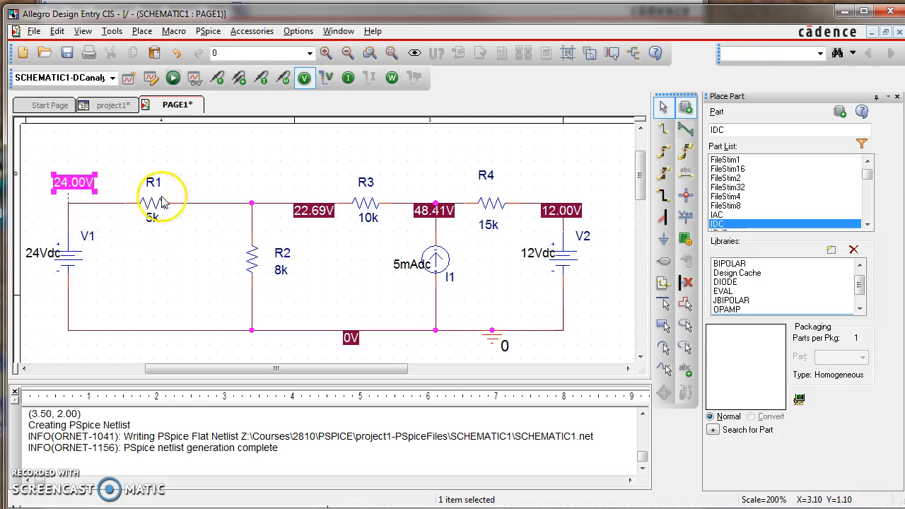
pyautogui.click(314, 213)
pyautogui.moveTo(313, 212); pyautogui.dragTo(274, 191)
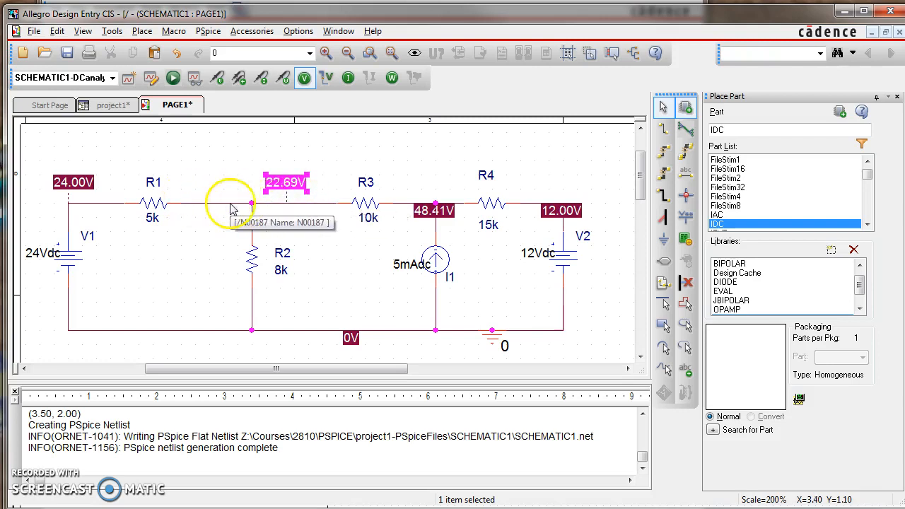
pyautogui.click(424, 217)
pyautogui.moveTo(424, 217); pyautogui.dragTo(432, 188)
pyautogui.moveTo(564, 204)
pyautogui.mouseDown()
pyautogui.moveTo(573, 200)
pyautogui.moveTo(554, 213)
pyautogui.mouseUp()
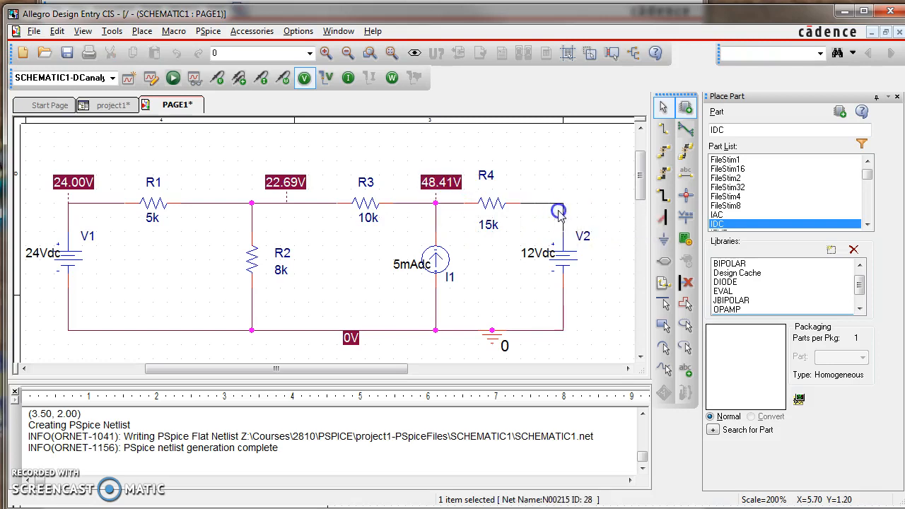
pyautogui.click(571, 215)
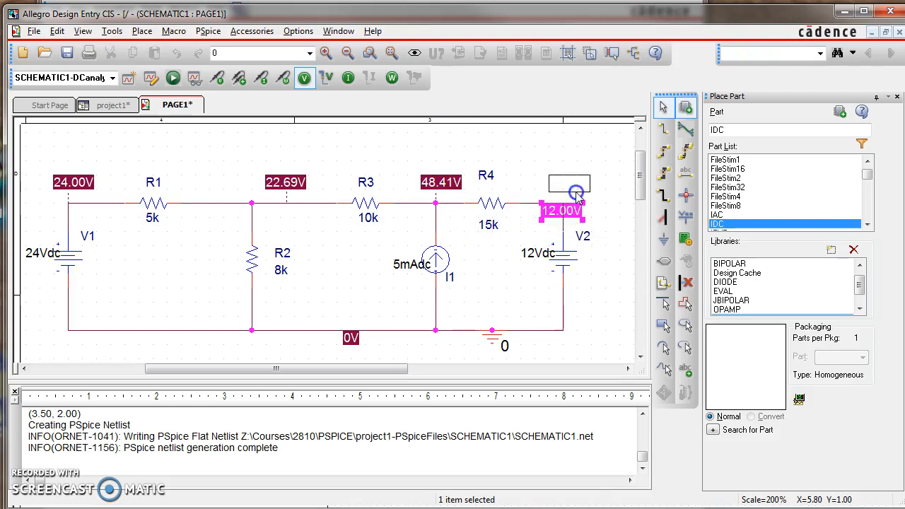
pyautogui.moveTo(582, 193); pyautogui.dragTo(586, 186)
pyautogui.click(516, 141)
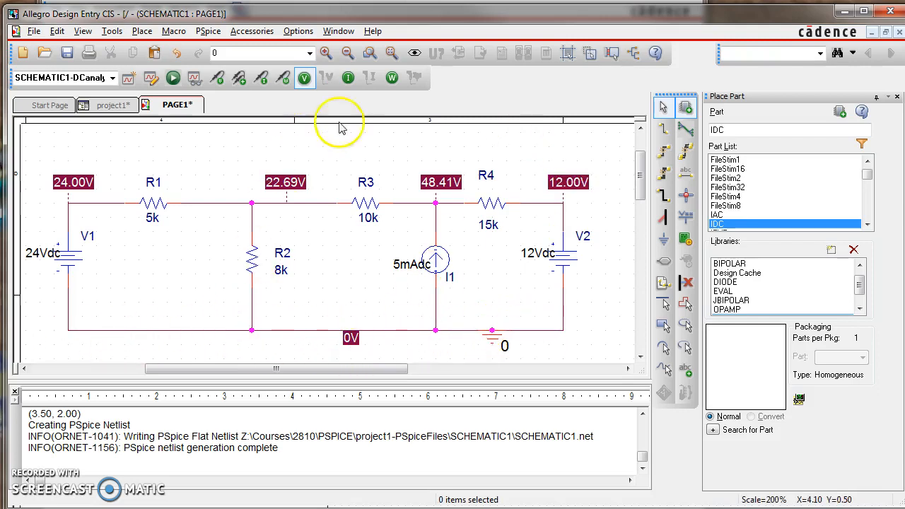
# Display the bias currents and move the R3 and R4 current labels clear of the components below the top wire
pyautogui.click(348, 79)
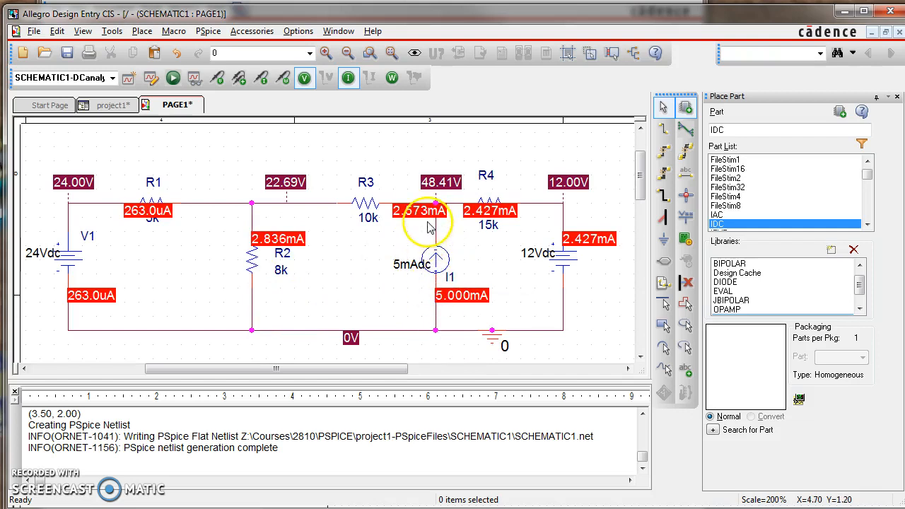
pyautogui.moveTo(421, 217); pyautogui.dragTo(379, 245)
pyautogui.moveTo(490, 211); pyautogui.dragTo(514, 224)
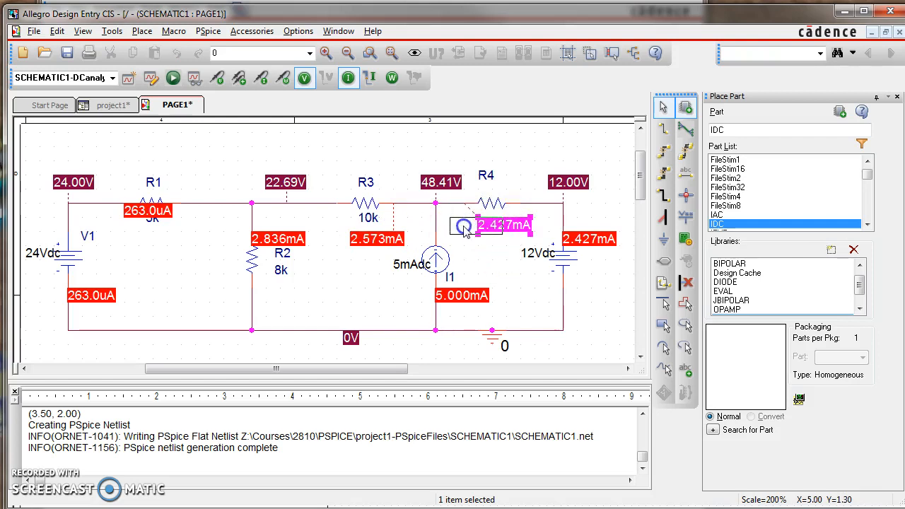
pyautogui.moveTo(465, 231); pyautogui.dragTo(465, 231)
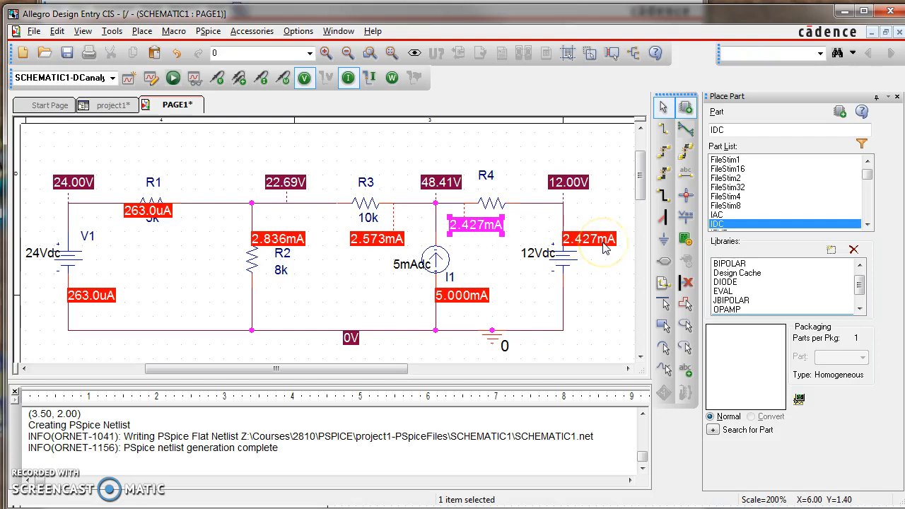
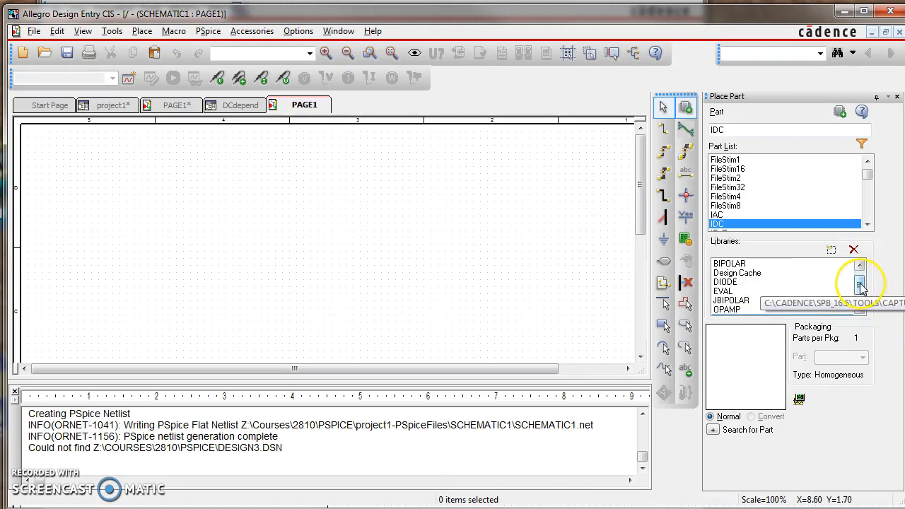
# Place eight resistors (part R from the ANALOG library) on the empty DCdepend schematic page, four on each side
pyautogui.click(792, 263)
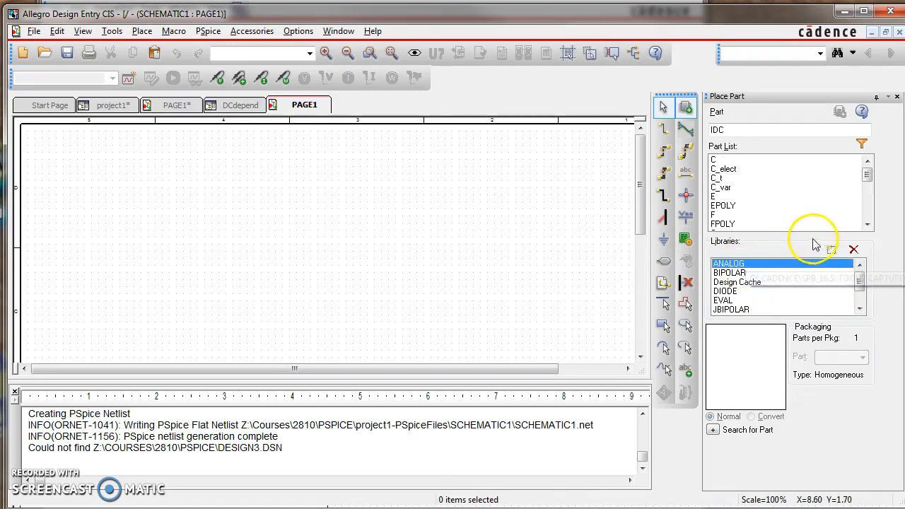
pyautogui.moveTo(868, 176); pyautogui.dragTo(865, 199)
pyautogui.click(739, 198)
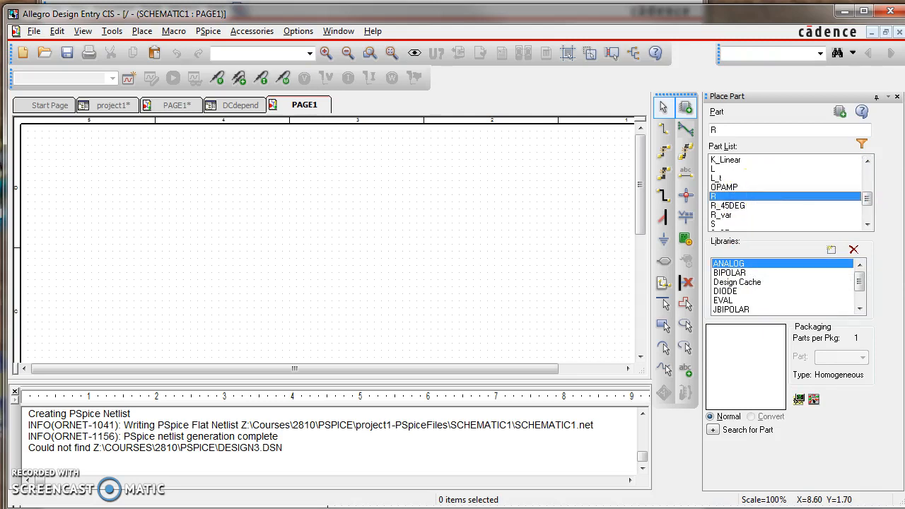
pyautogui.doubleClick(718, 200)
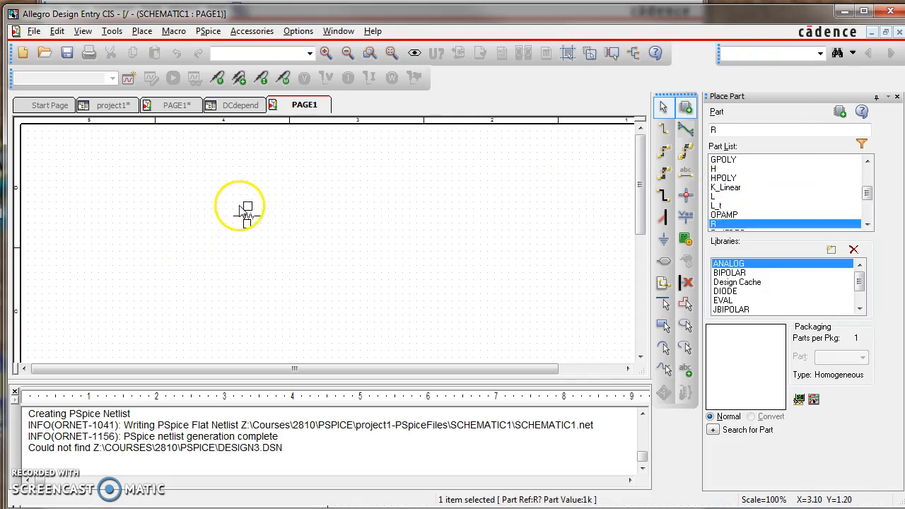
pyautogui.click(154, 194)
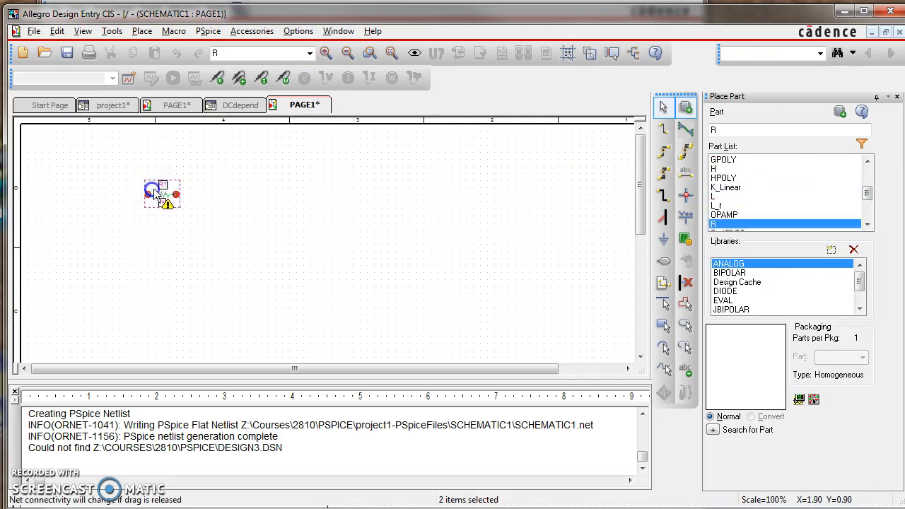
pyautogui.click(241, 193)
pyautogui.click(219, 246)
pyautogui.click(302, 244)
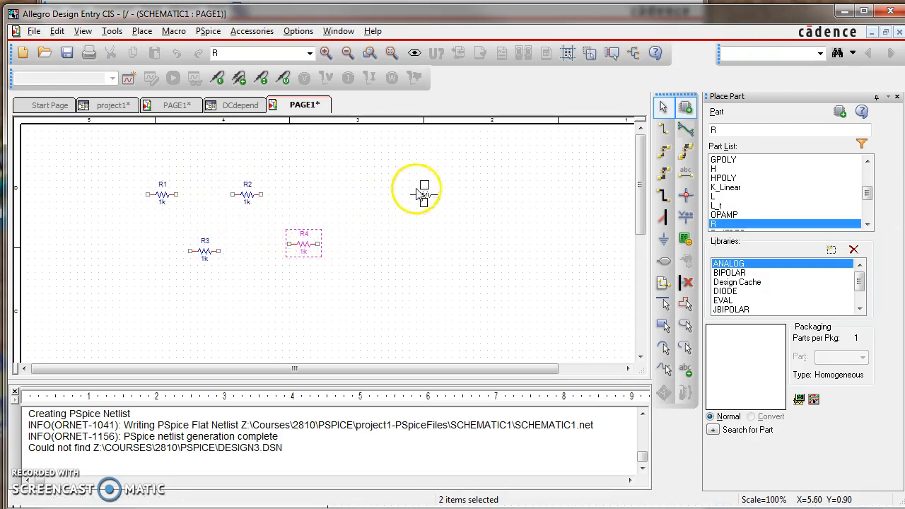
pyautogui.click(440, 186)
pyautogui.click(497, 236)
pyautogui.click(551, 186)
pyautogui.click(589, 237)
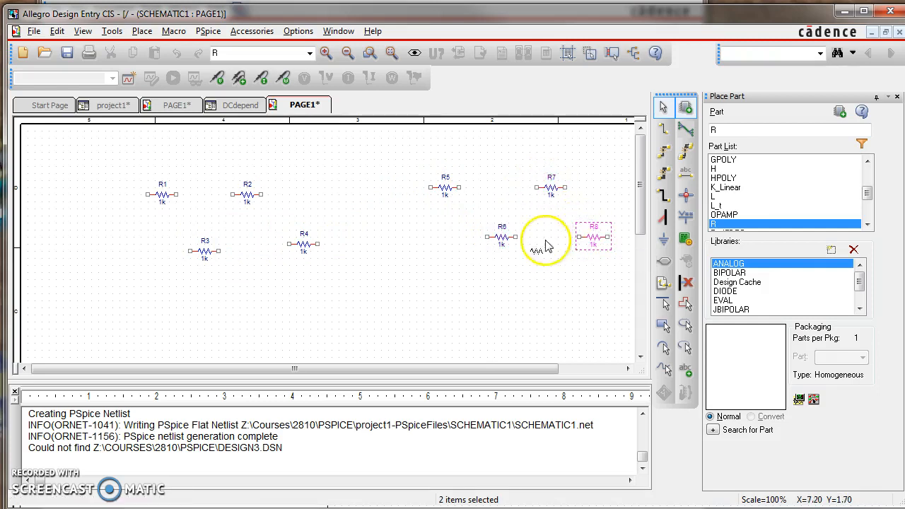
pyautogui.rightClick(337, 163)
pyautogui.click(381, 174)
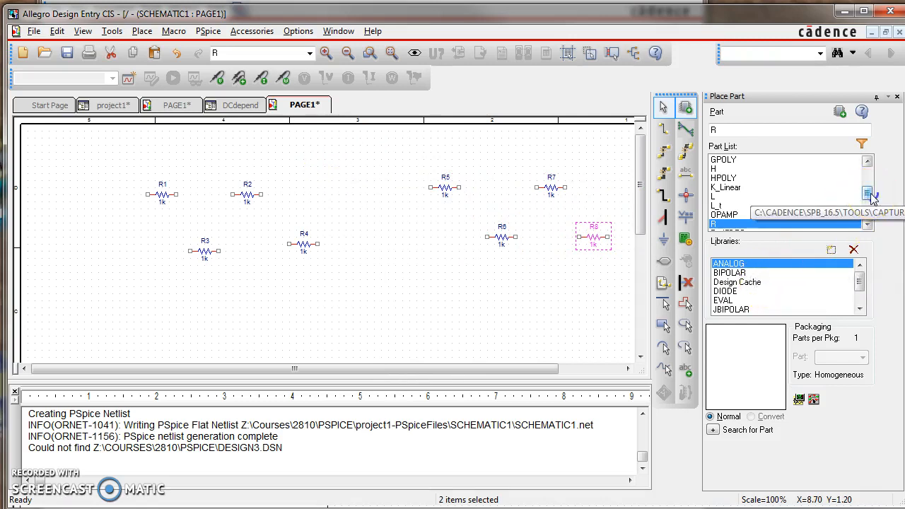
# Place one voltage-controlled current source (part G from the ANALOG library) between the two groups of resistors
pyautogui.moveTo(871, 196); pyautogui.dragTo(869, 187)
pyautogui.click(718, 187)
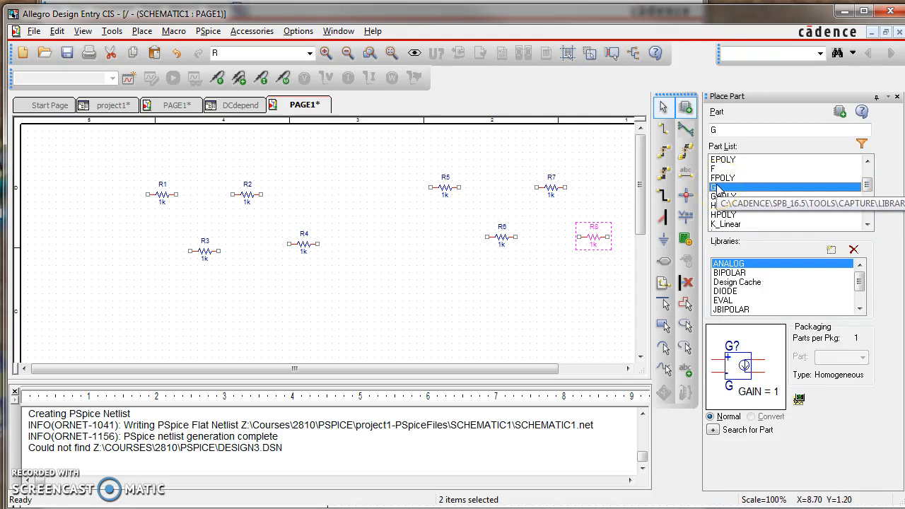
pyautogui.doubleClick(717, 187)
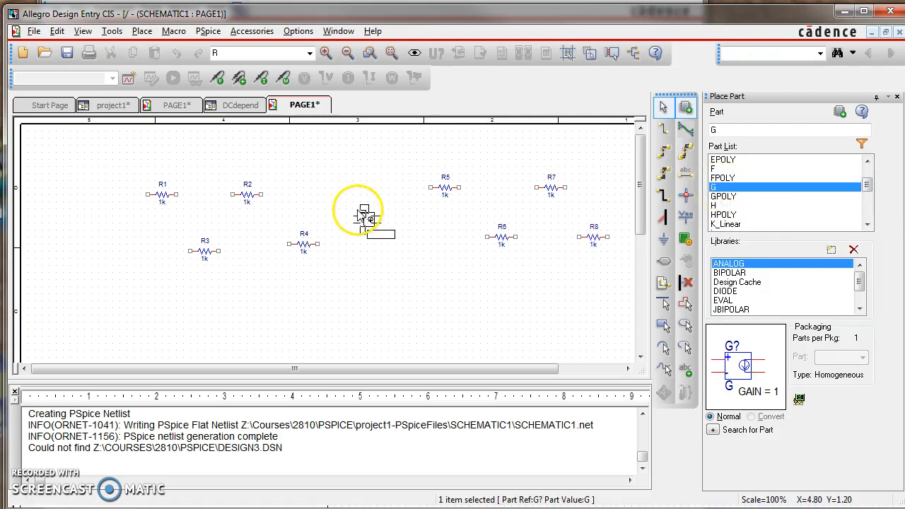
pyautogui.click(363, 215)
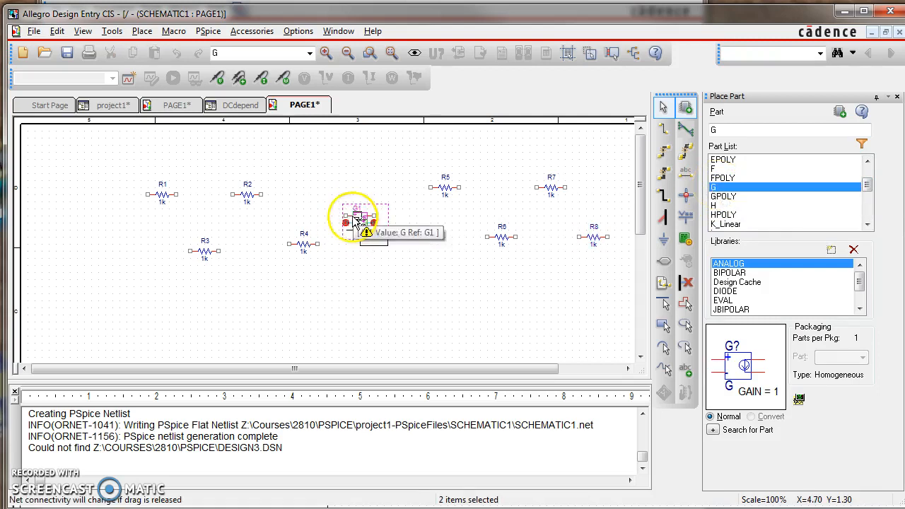
pyautogui.rightClick(375, 259)
pyautogui.click(396, 267)
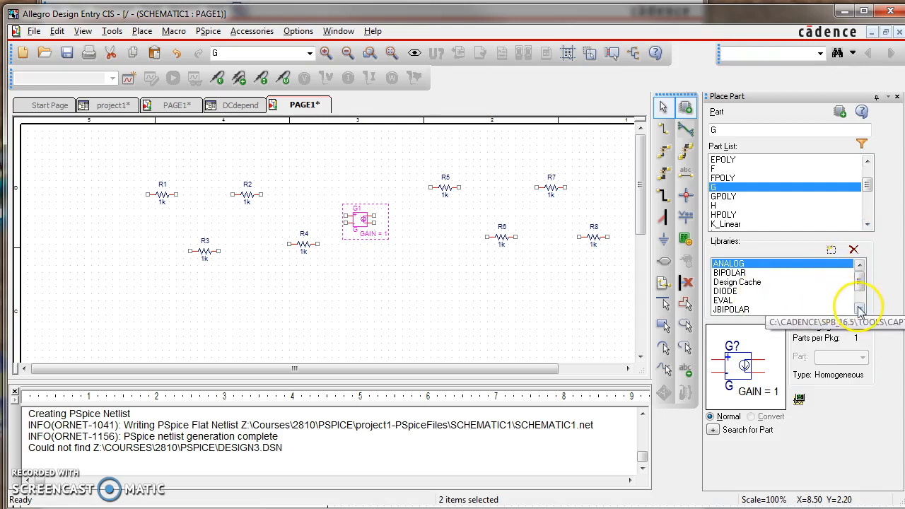
# Place a DC voltage source (part VDC from the SOURCE library) to the left of R1
pyautogui.moveTo(860, 283); pyautogui.dragTo(860, 293)
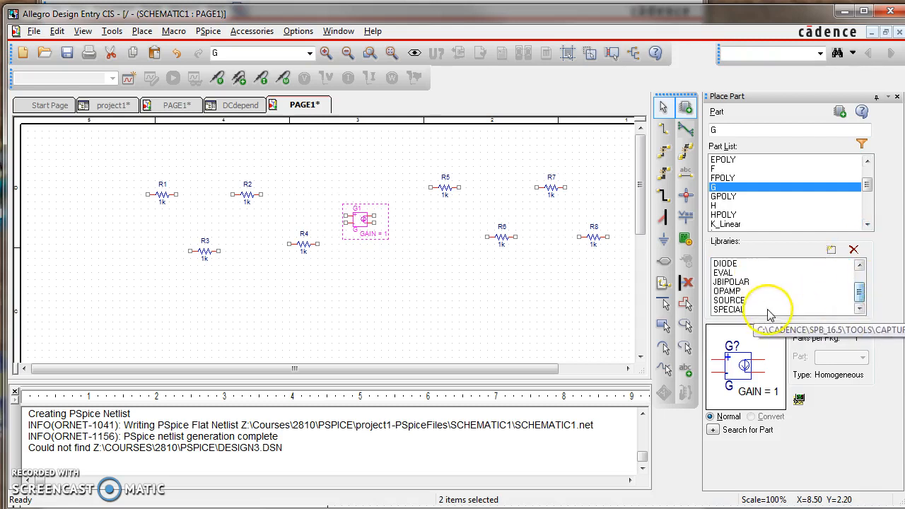
pyautogui.click(735, 301)
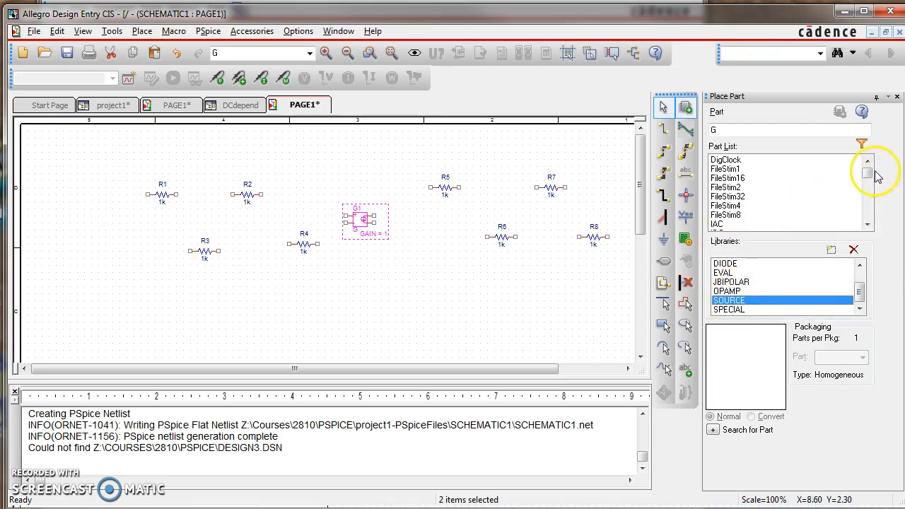
pyautogui.moveTo(867, 173); pyautogui.dragTo(869, 204)
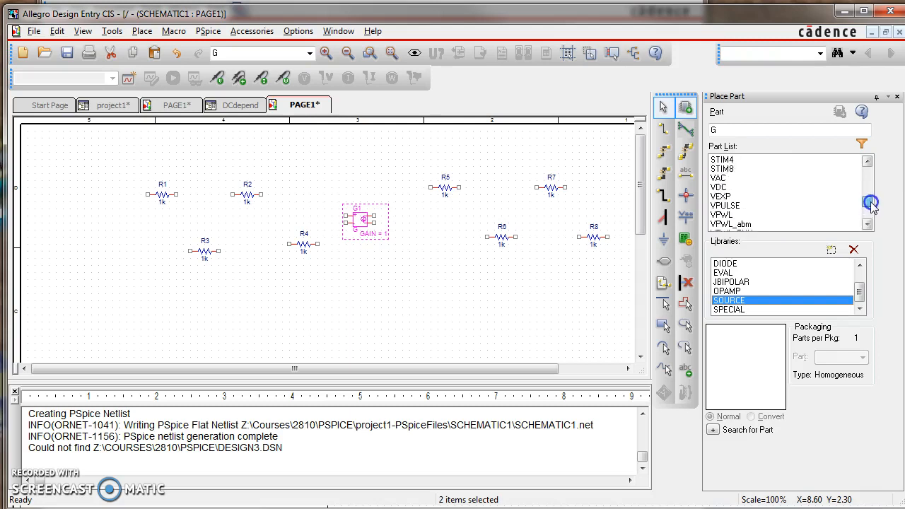
pyautogui.doubleClick(718, 187)
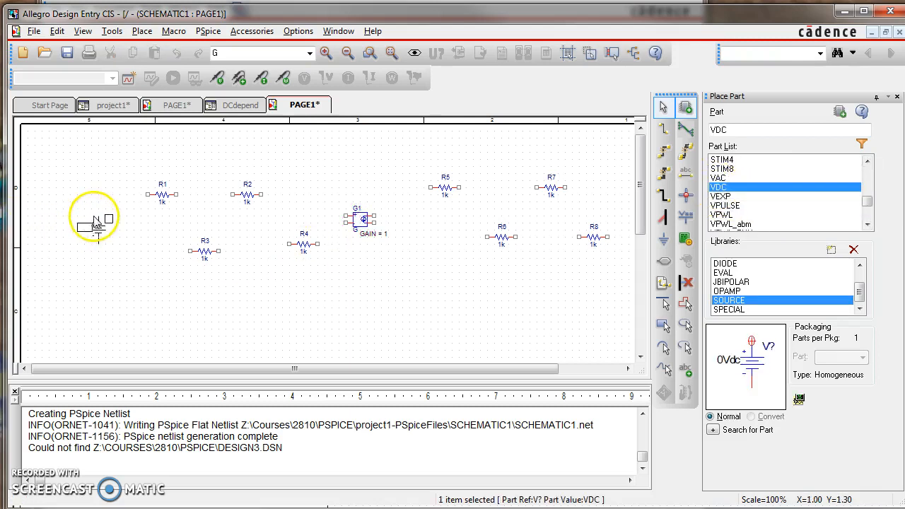
pyautogui.click(96, 219)
pyautogui.rightClick(272, 297)
pyautogui.click(270, 300)
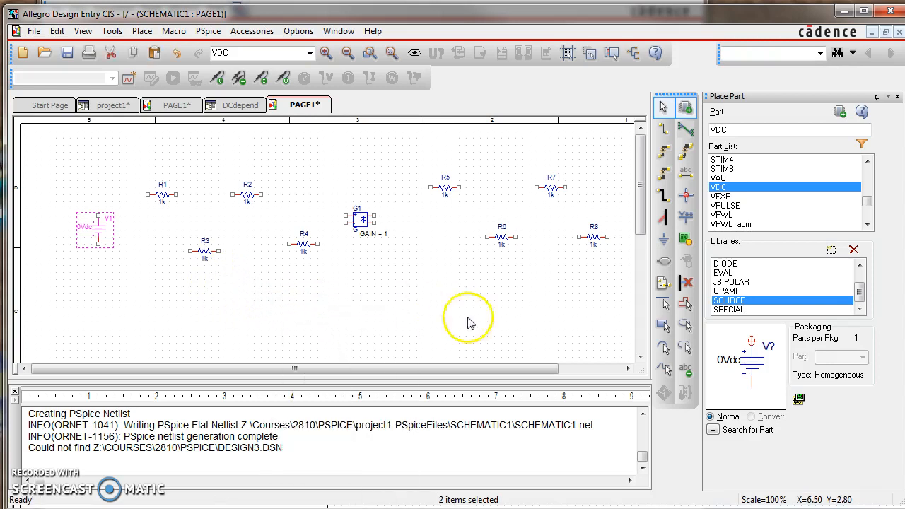
# Place a ground symbol (0/SOURCE) below G1
pyautogui.click(665, 243)
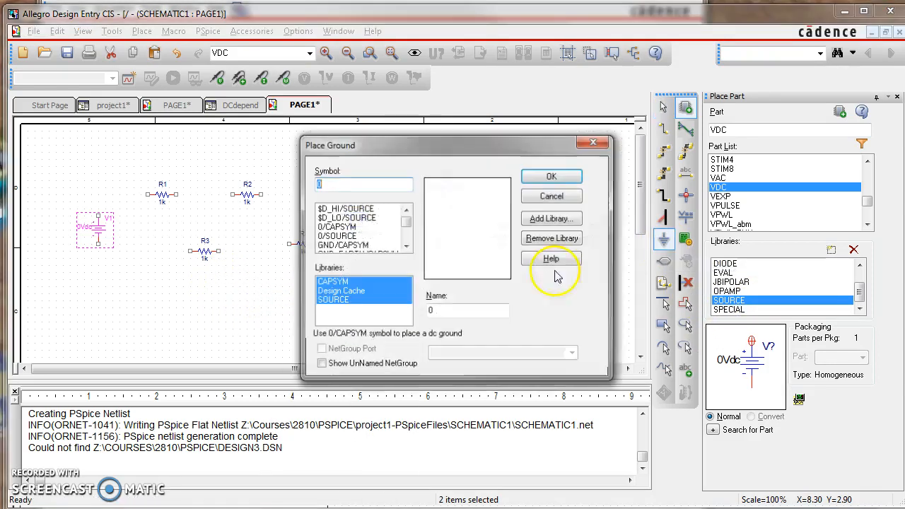
pyautogui.click(340, 236)
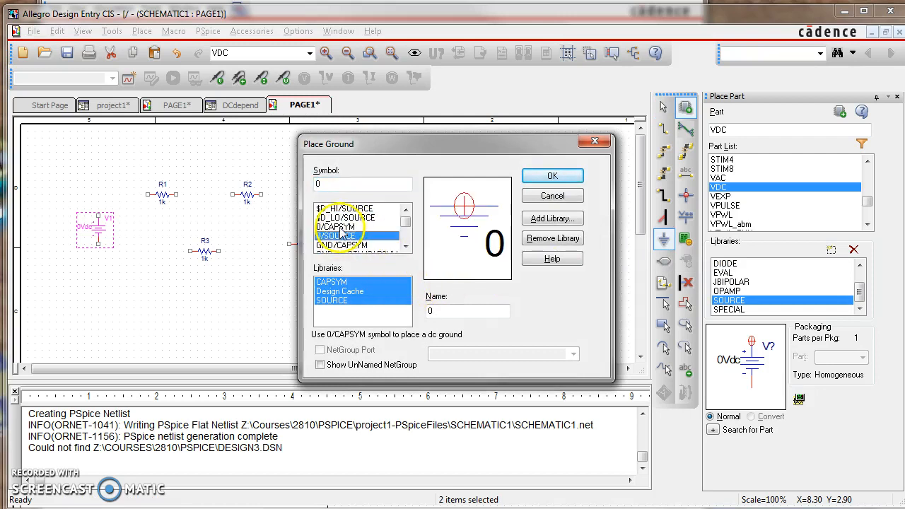
pyautogui.click(552, 175)
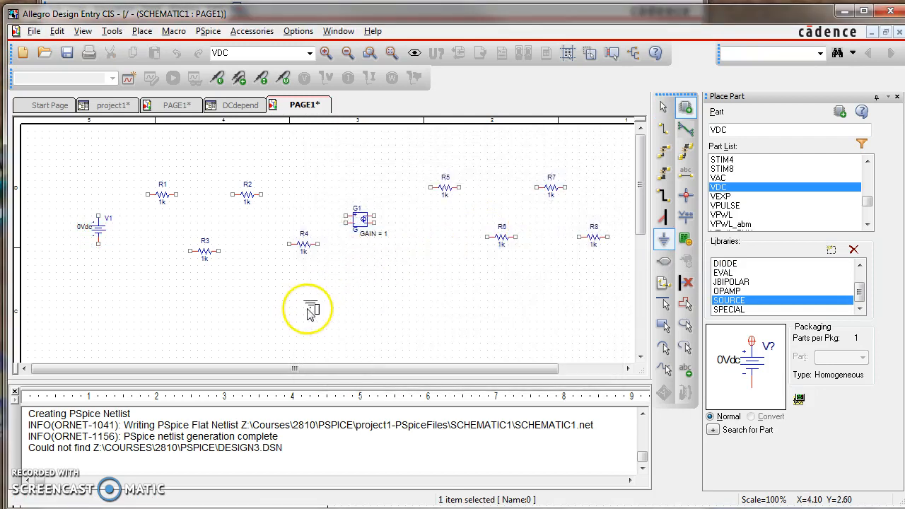
pyautogui.click(390, 300)
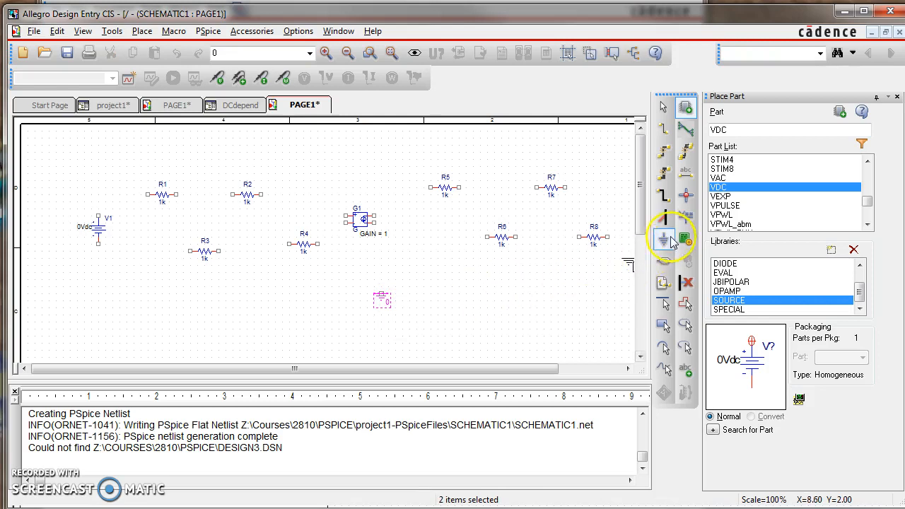
pyautogui.click(669, 239)
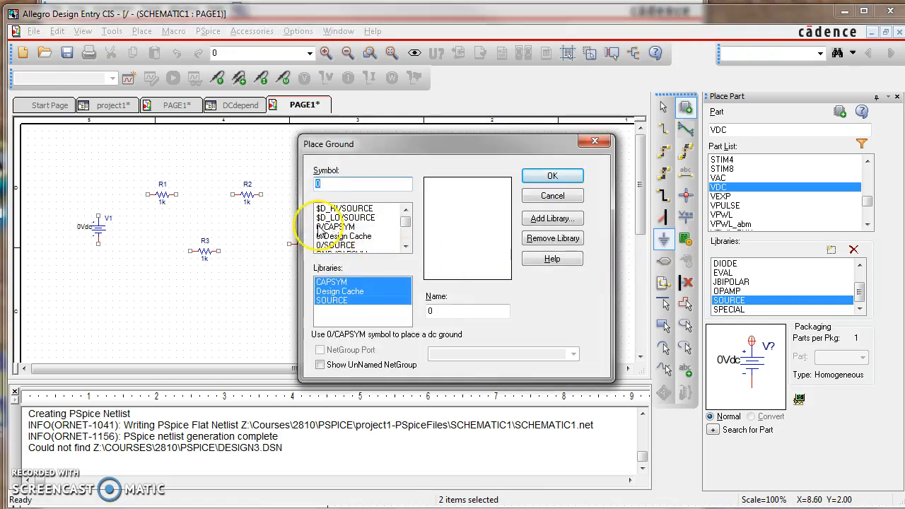
pyautogui.click(325, 226)
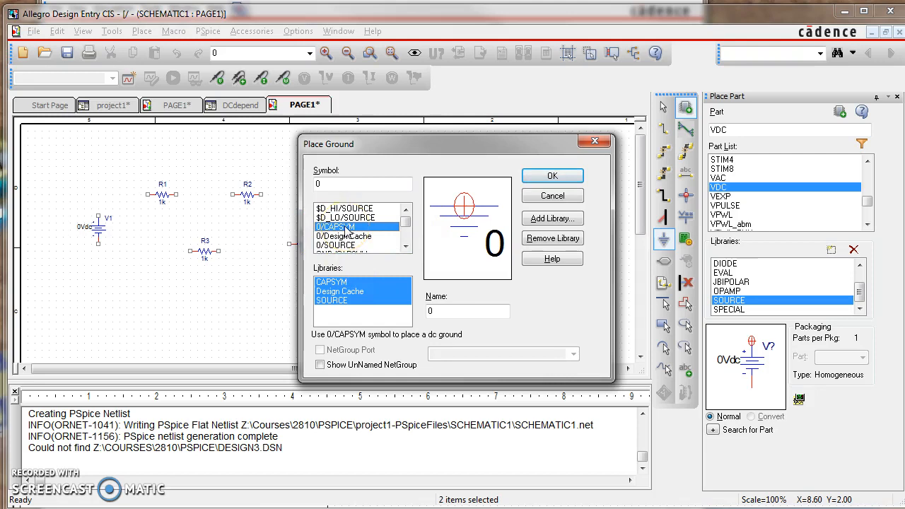
pyautogui.click(553, 177)
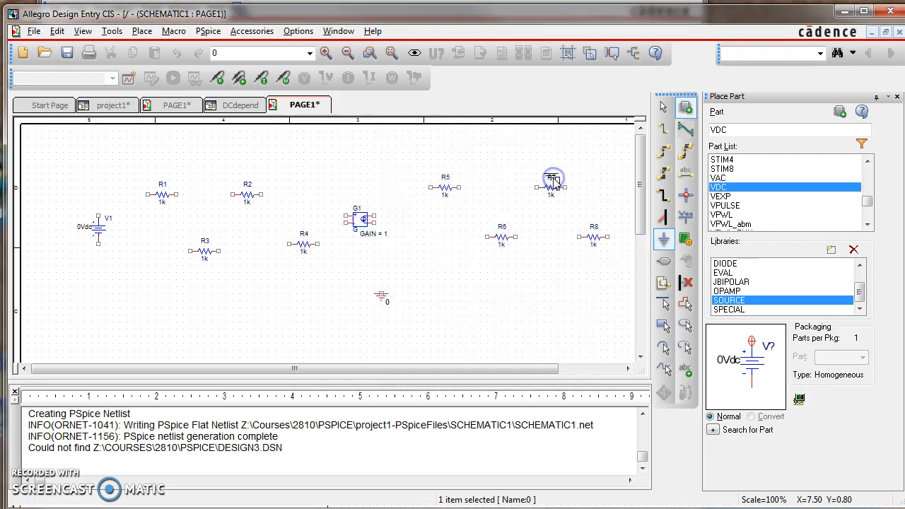
pyautogui.rightClick(489, 301)
pyautogui.click(514, 308)
# Rotate resistors R6 and R8 to a vertical orientation
pyautogui.click(500, 237)
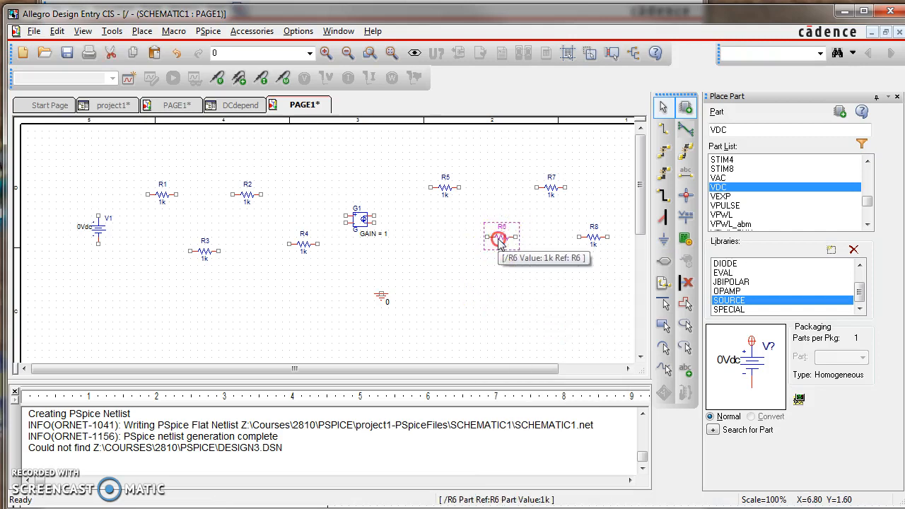
pyautogui.rightClick(500, 236)
pyautogui.click(530, 108)
pyautogui.click(595, 239)
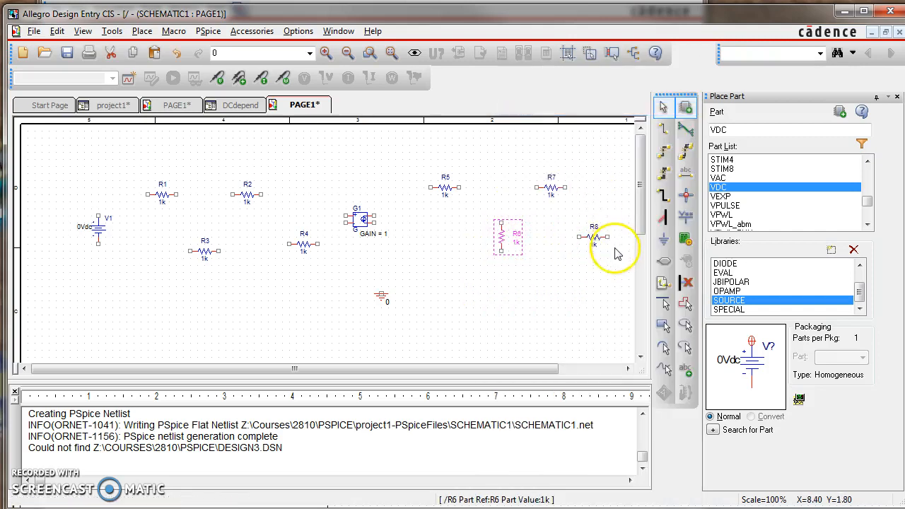
pyautogui.rightClick(591, 239)
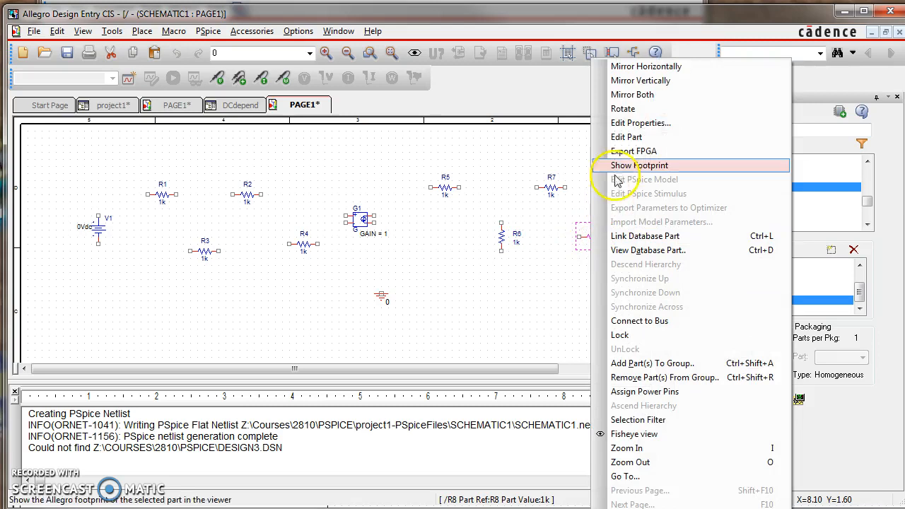
pyautogui.click(627, 109)
# Rotate resistors R3 and R4 to a vertical orientation
pyautogui.click(205, 251)
pyautogui.rightClick(204, 251)
pyautogui.click(261, 108)
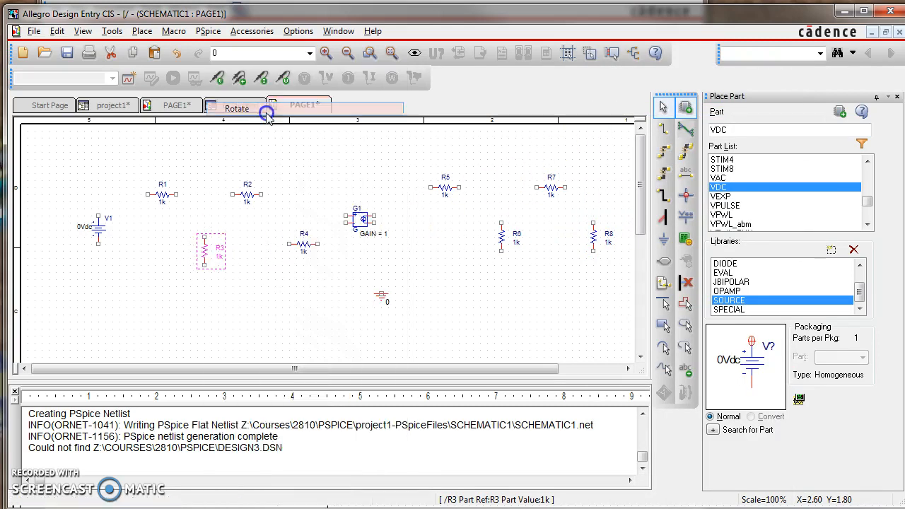
pyautogui.click(307, 246)
pyautogui.click(304, 244)
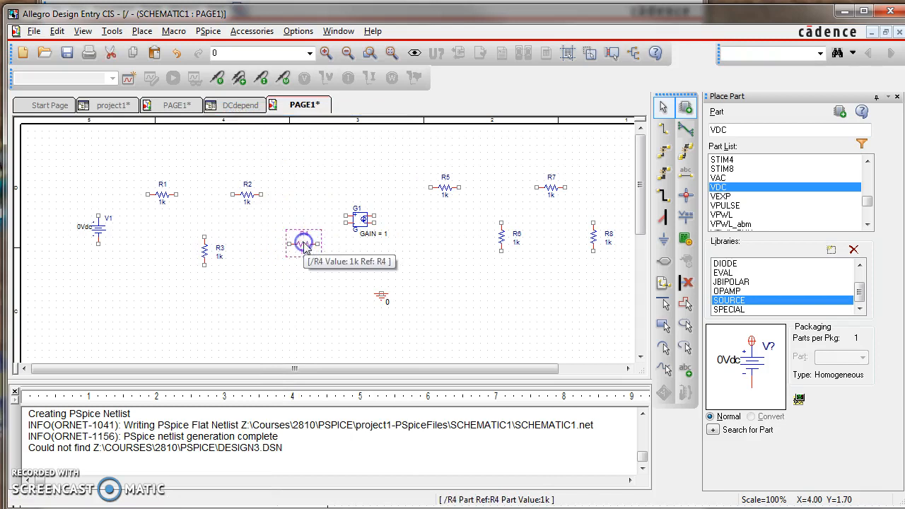
pyautogui.rightClick(305, 244)
pyautogui.click(336, 108)
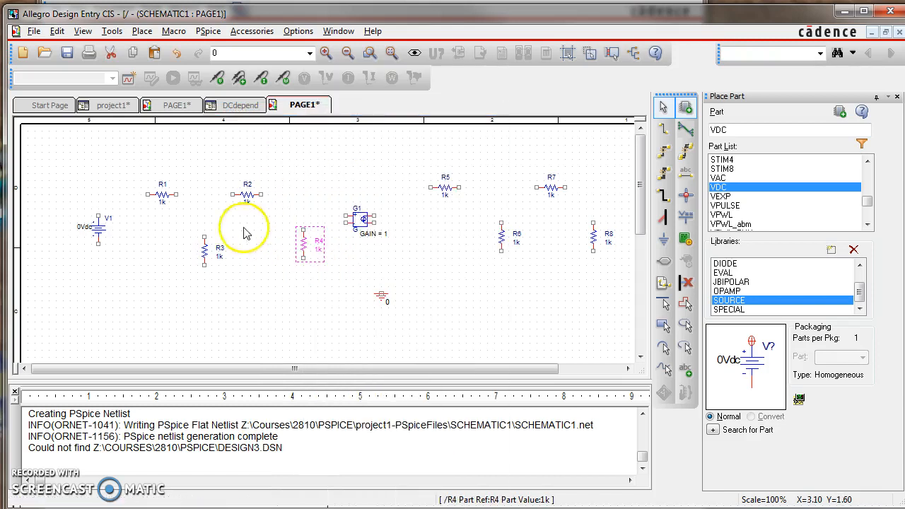
# Move R3 and R4 closer beneath the R1 and R2 row, lining R4 up level with R3 and V1
pyautogui.click(203, 236)
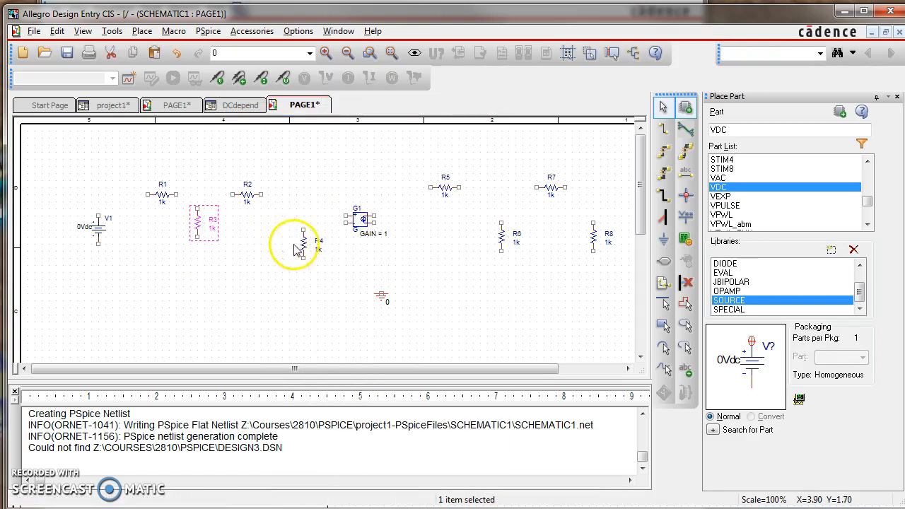
pyautogui.moveTo(304, 246); pyautogui.dragTo(289, 225)
pyautogui.click(111, 459)
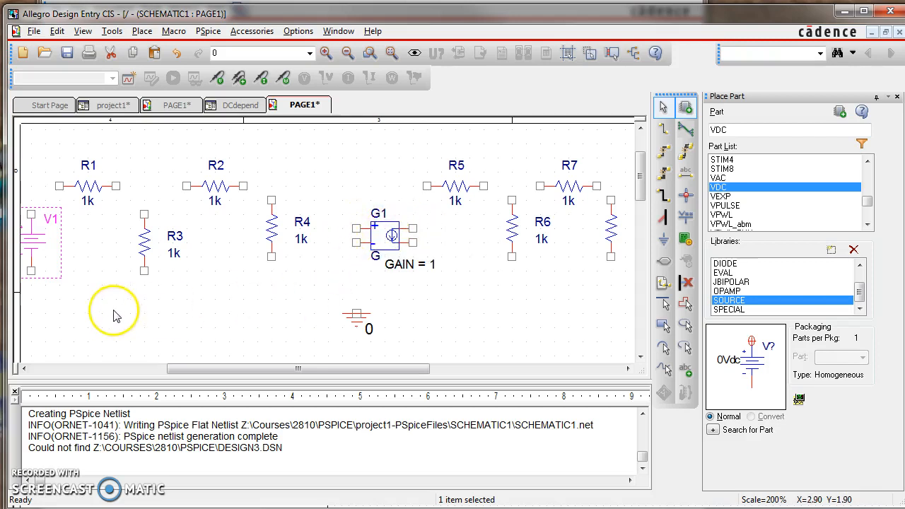
pyautogui.moveTo(273, 227); pyautogui.dragTo(272, 239)
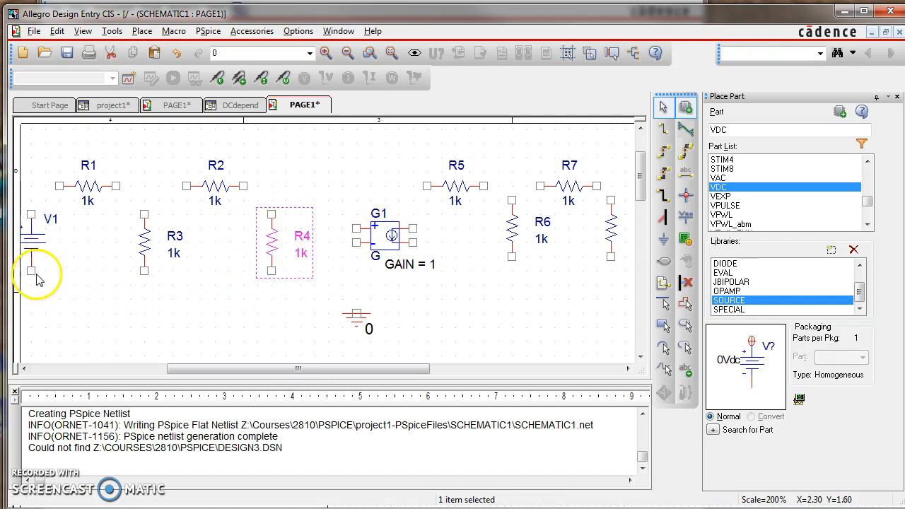
# Wire V1's positive terminal to R1, R1 to R2, and R2 to the upper end of R4
pyautogui.click(663, 128)
pyautogui.click(30, 213)
pyautogui.click(59, 186)
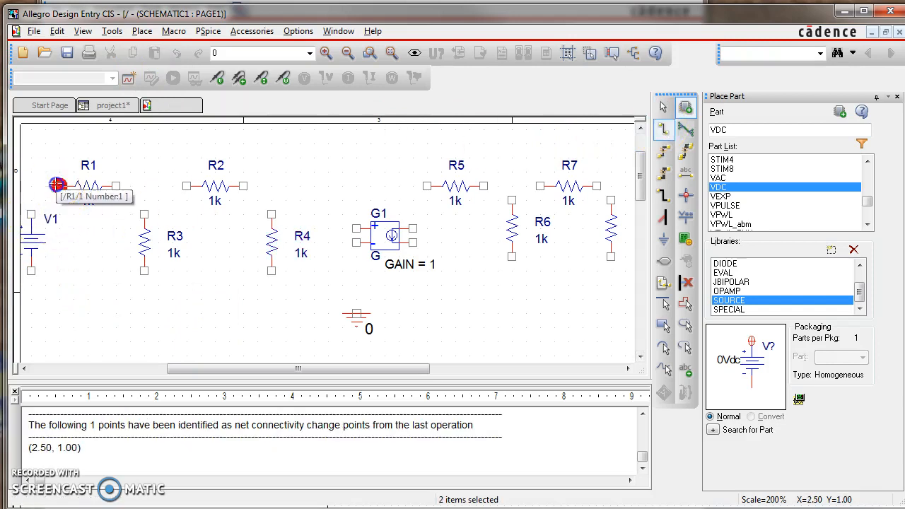
pyautogui.click(117, 186)
pyautogui.click(186, 186)
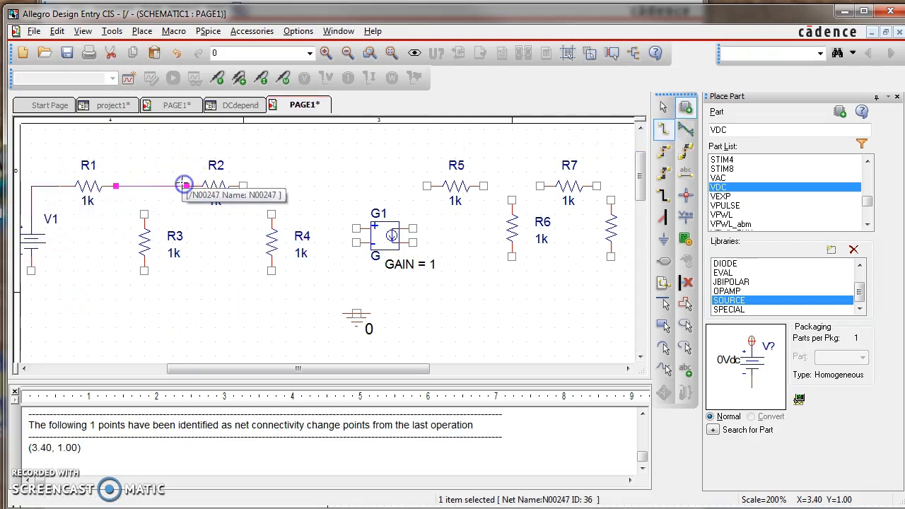
pyautogui.click(246, 185)
pyautogui.click(271, 213)
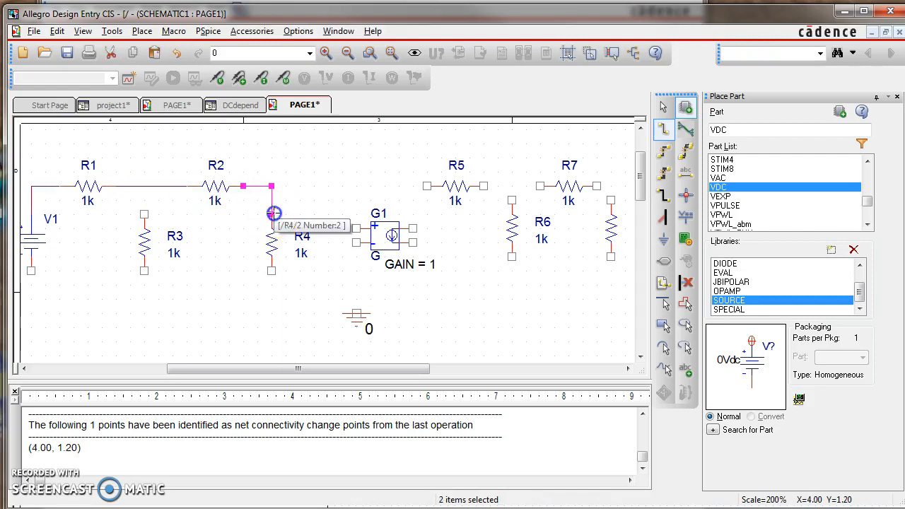
# Wire R4's lower end back to V1's negative terminal along the bottom and connect the ground symbol to that wire
pyautogui.click(272, 271)
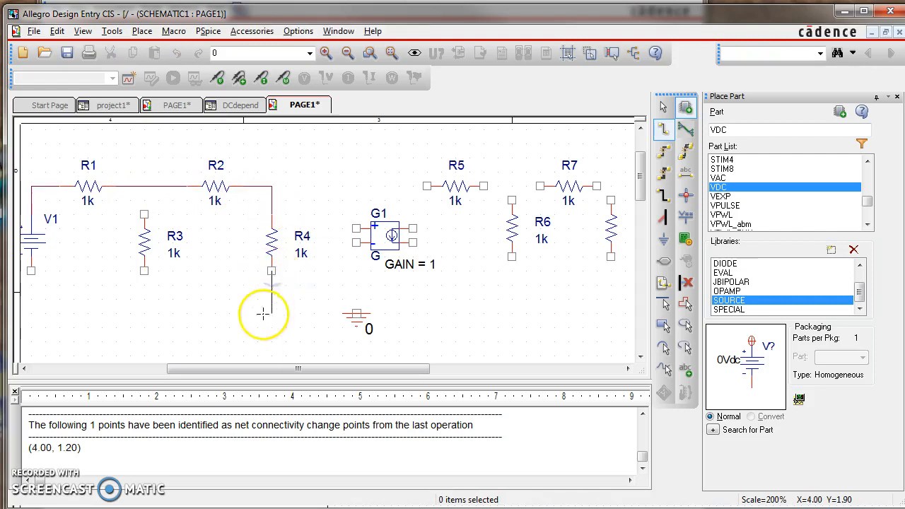
pyautogui.click(31, 313)
pyautogui.click(30, 271)
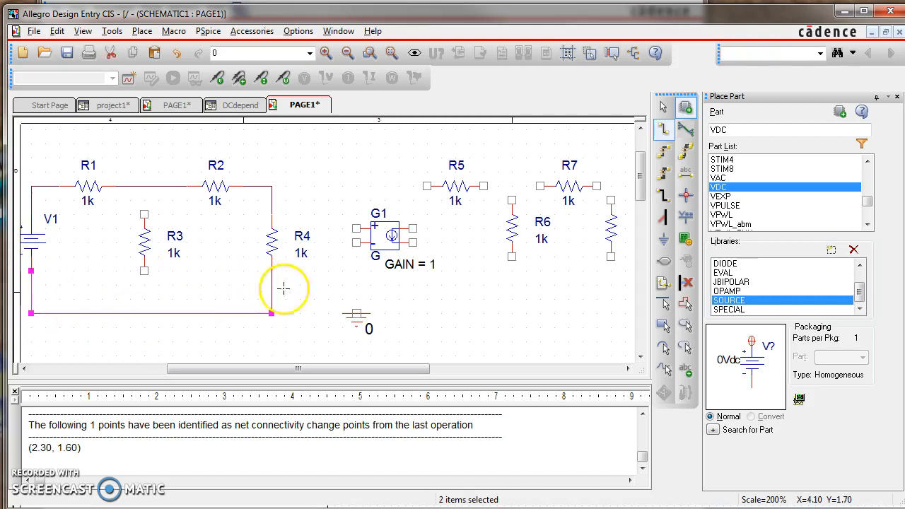
pyautogui.click(355, 312)
pyautogui.click(271, 313)
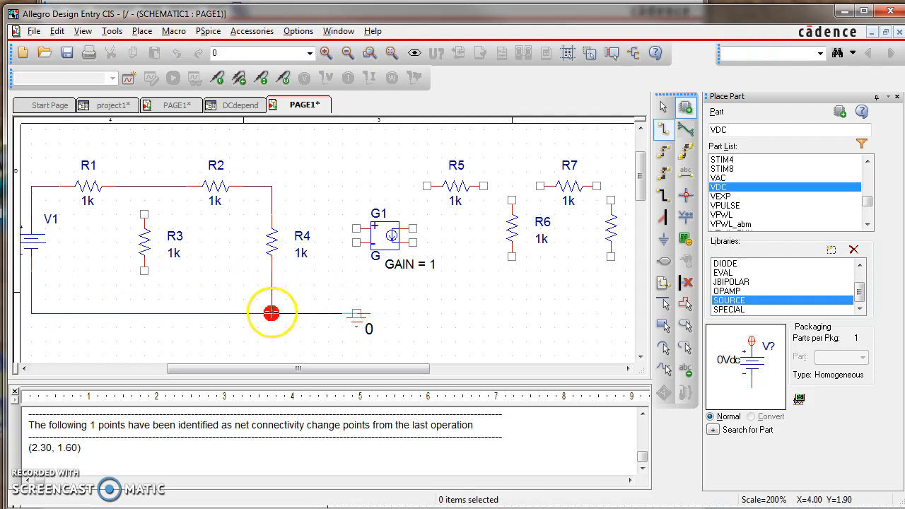
# Wire R3 between the bottom ground wire and the node joining R1 and R2
pyautogui.click(137, 288)
pyautogui.click(144, 312)
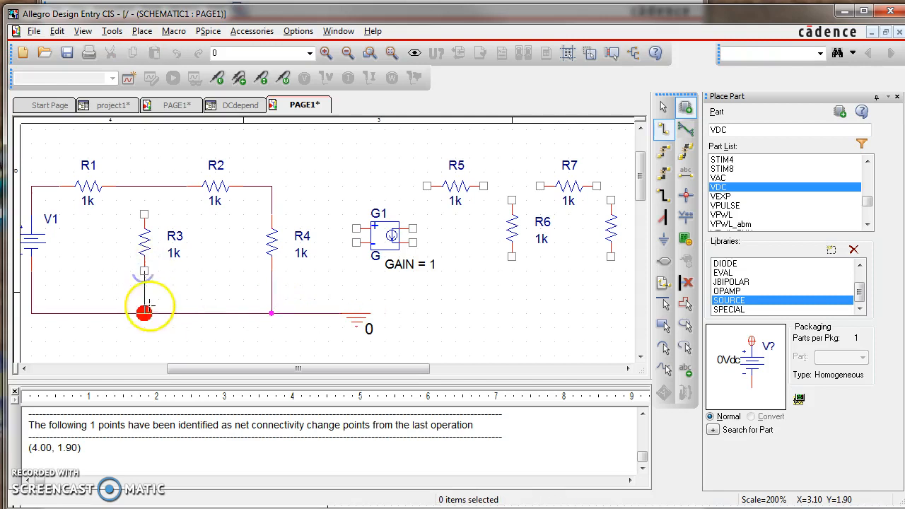
pyautogui.click(142, 212)
pyautogui.click(143, 186)
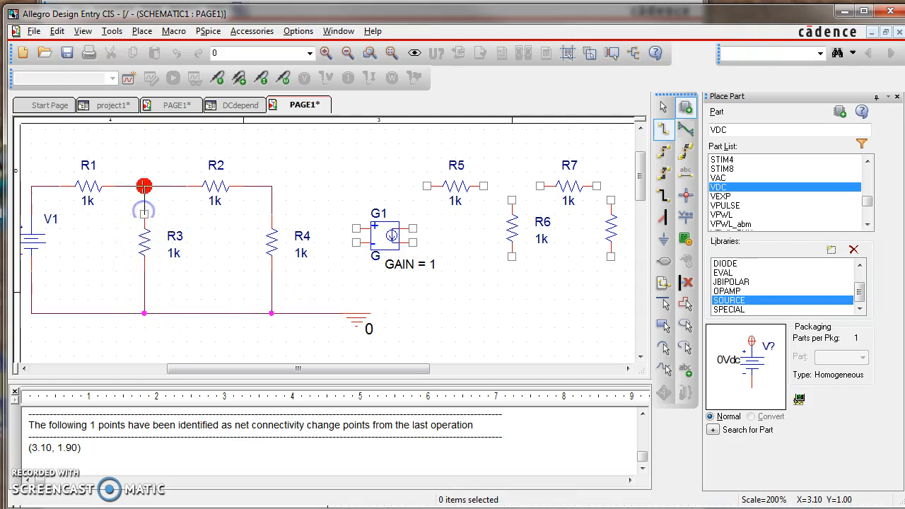
# Set the DC value of source V1 to 1mVdc
pyautogui.moveTo(212, 369); pyautogui.dragTo(163, 367)
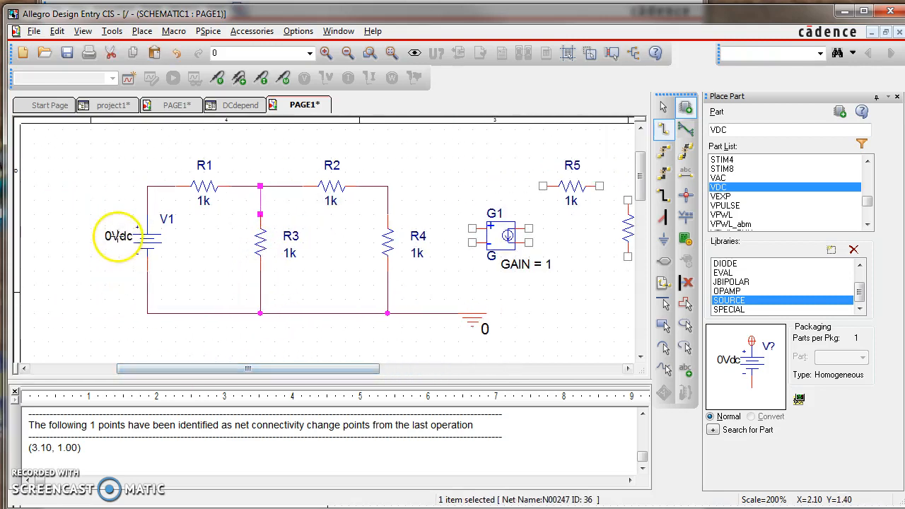
pyautogui.click(120, 238)
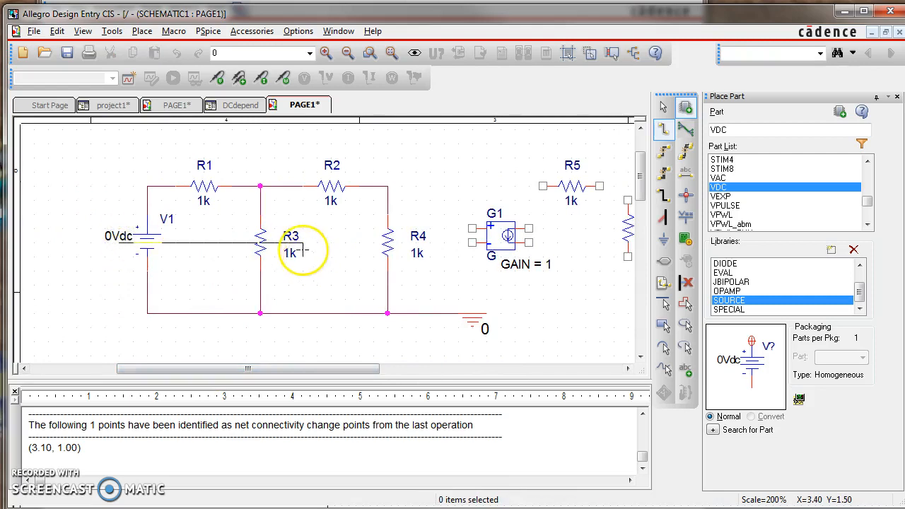
pyautogui.press('Escape')
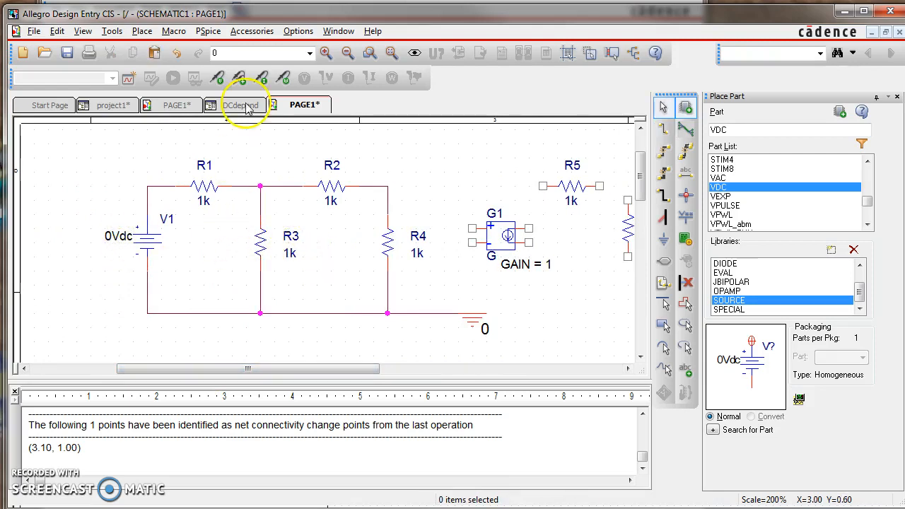
pyautogui.doubleClick(114, 239)
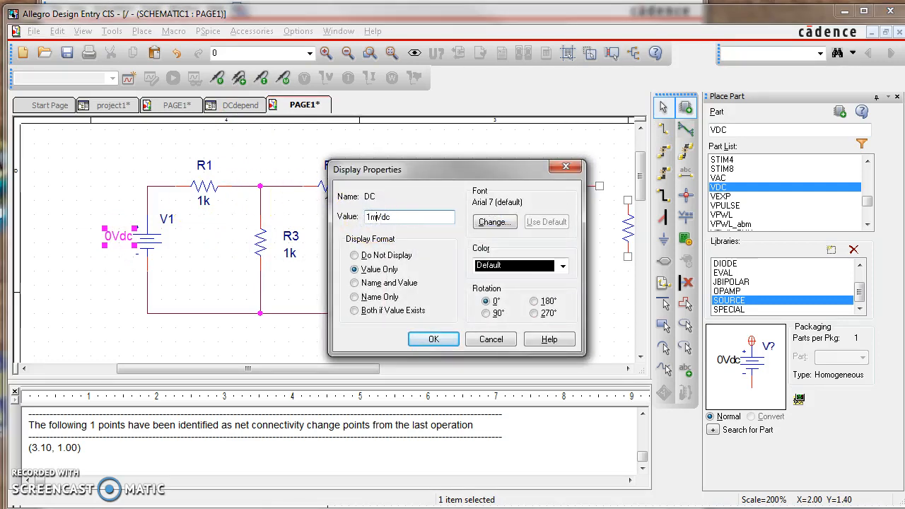
pyautogui.click(439, 339)
# Wire G1's control inputs across R4, with the plus pin to R4's upper end and the minus pin to its lower end
pyautogui.moveTo(299, 371); pyautogui.dragTo(355, 368)
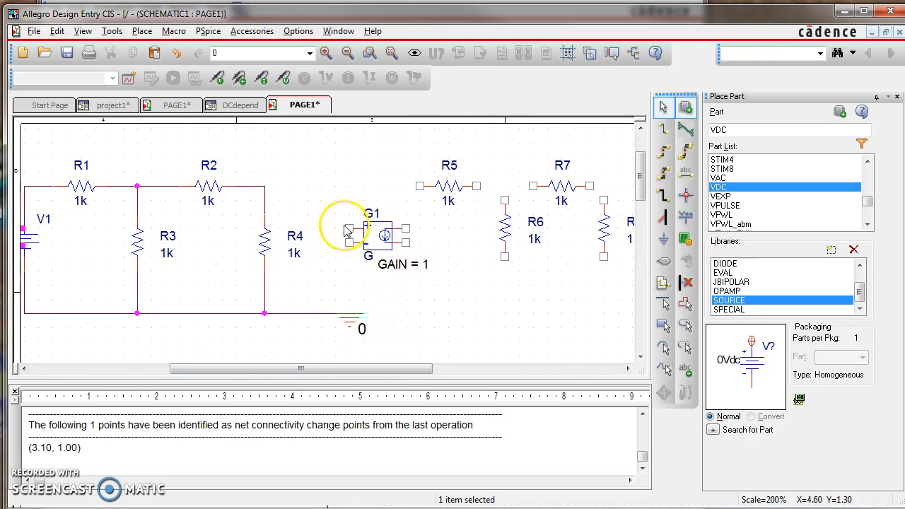
pyautogui.click(663, 131)
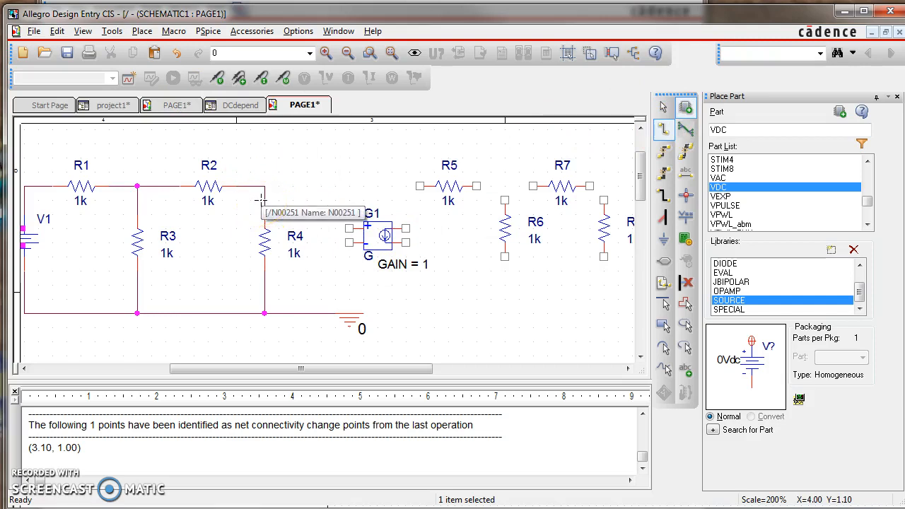
pyautogui.click(349, 227)
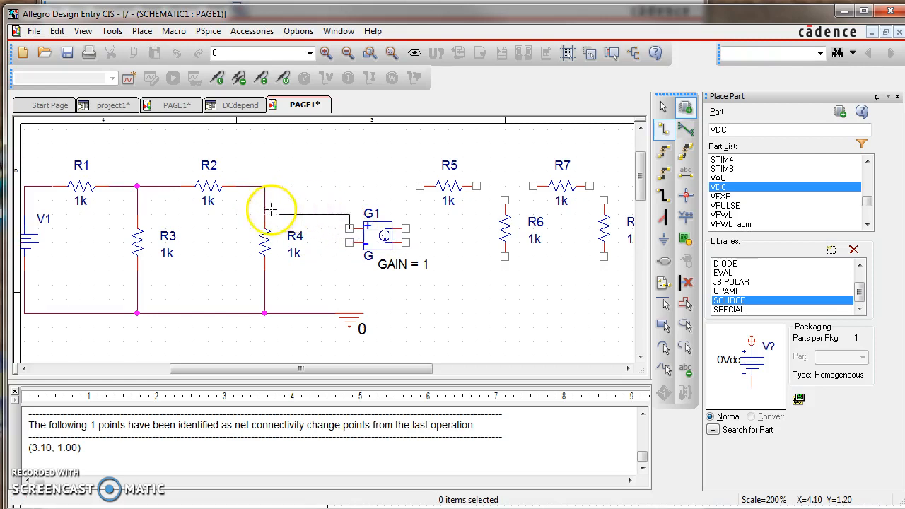
pyautogui.click(264, 214)
pyautogui.click(350, 244)
pyautogui.click(264, 285)
pyautogui.click(299, 231)
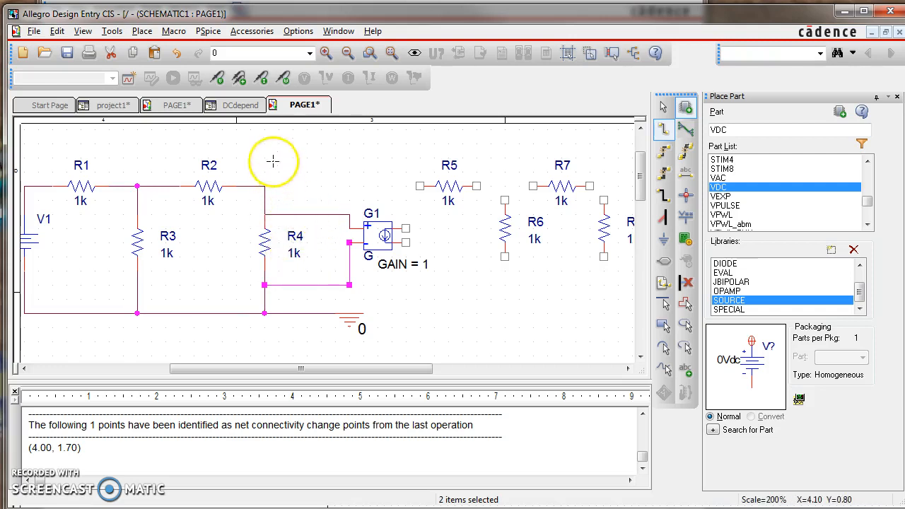
# Set R4's resistance to 2k and R3's resistance to 10k
pyautogui.click(665, 107)
pyautogui.doubleClick(294, 255)
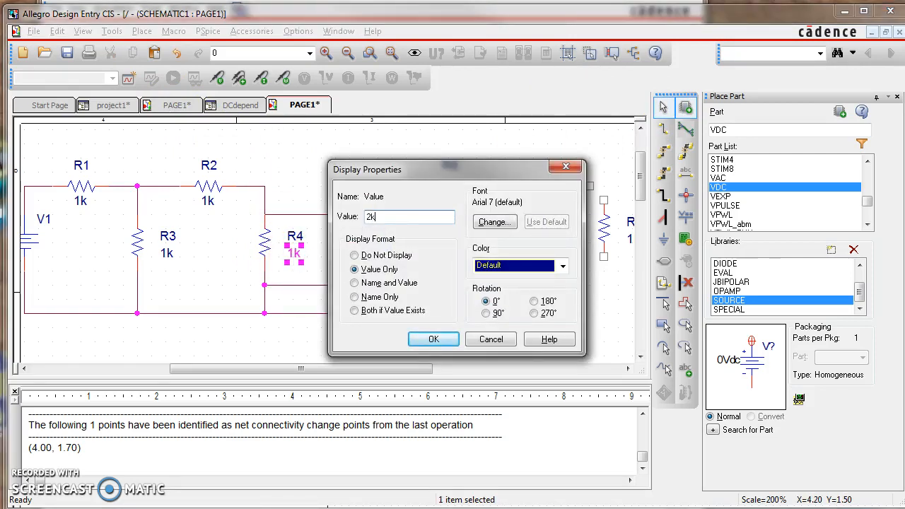
pyautogui.press('Return')
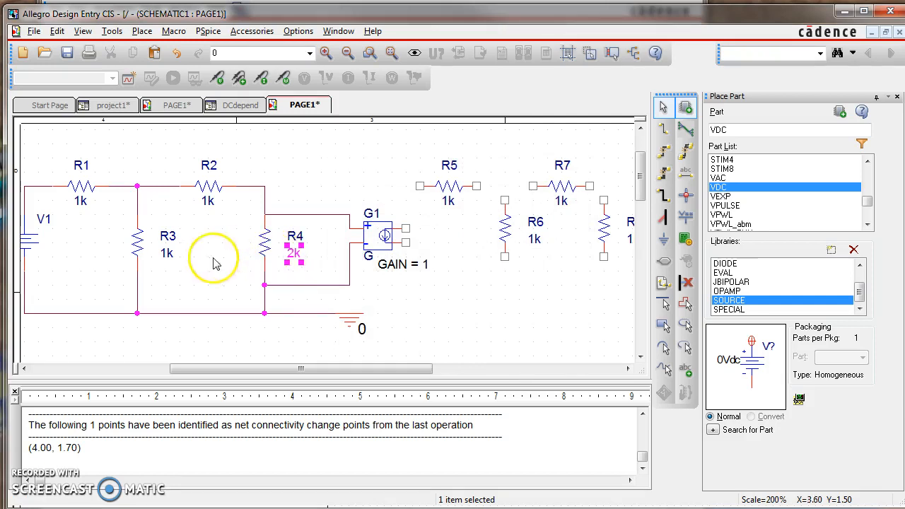
pyautogui.click(167, 256)
pyautogui.doubleClick(167, 259)
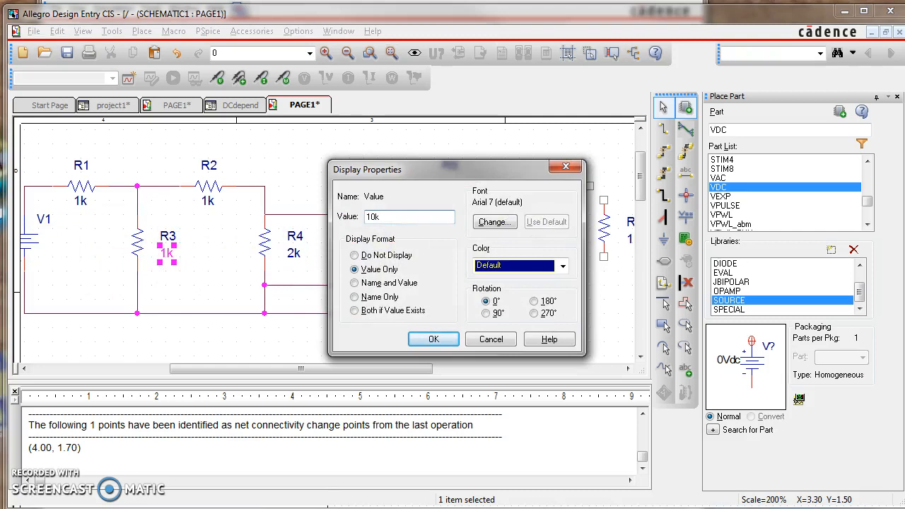
pyautogui.press('Return')
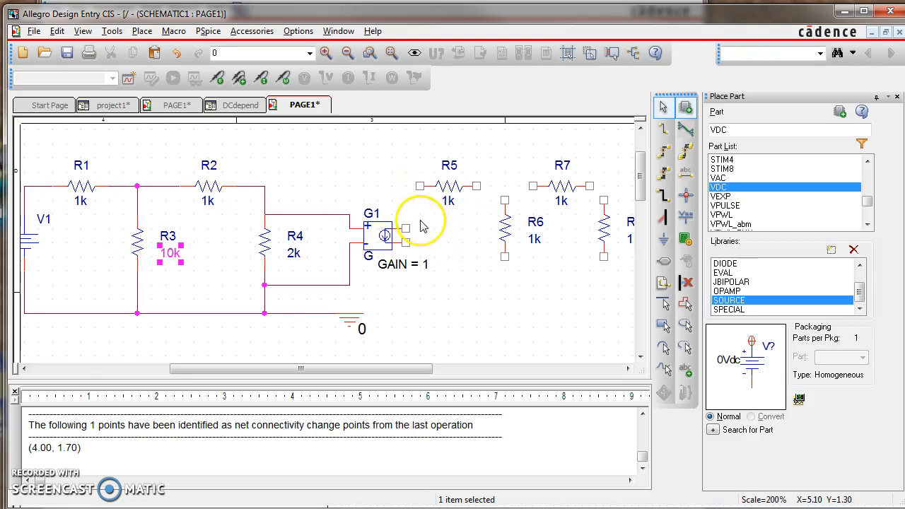
# Wire G1's upper output pin to R5's near end and its lower output pin to the ground symbol
pyautogui.click(663, 128)
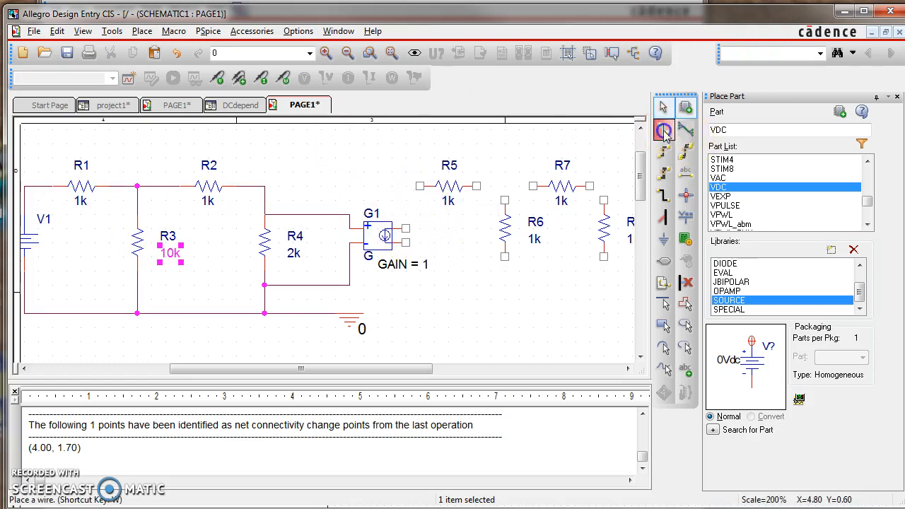
pyautogui.click(405, 227)
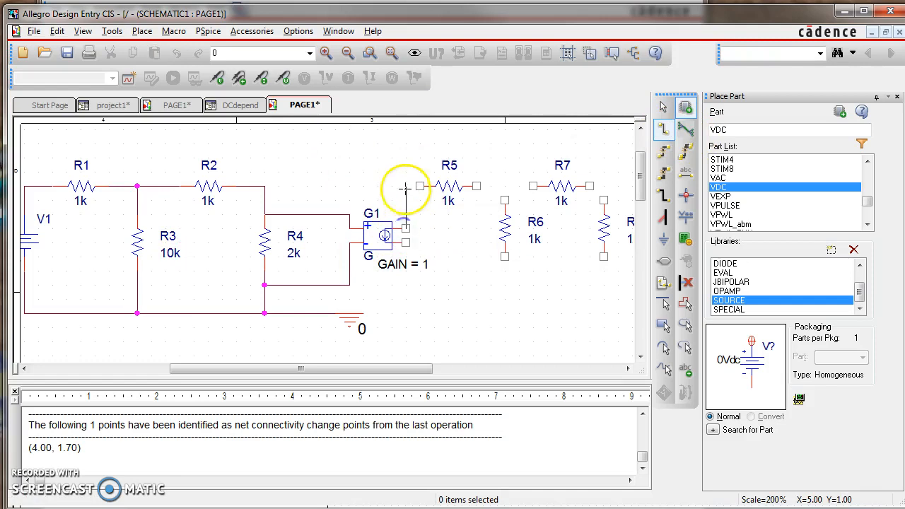
pyautogui.click(419, 186)
pyautogui.click(406, 243)
pyautogui.click(349, 312)
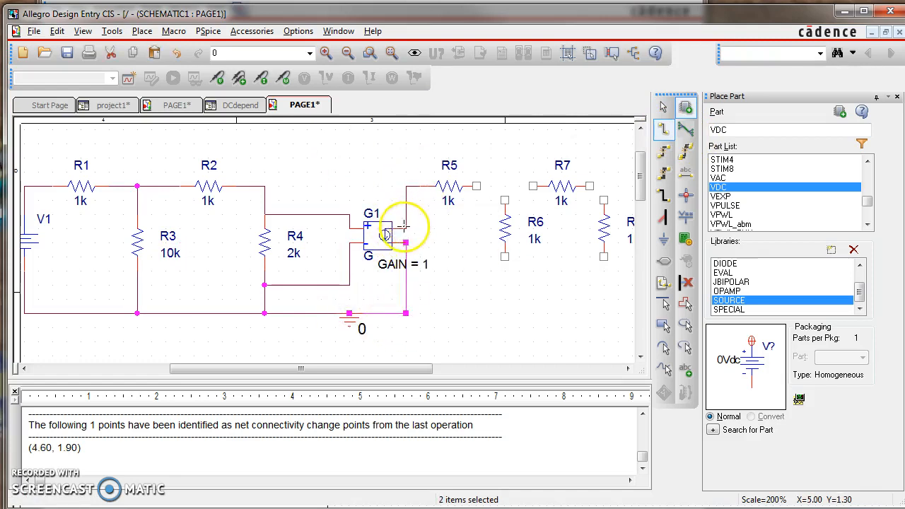
# Wire R5 to R7, R7 to the upper end of R8, and R8's lower end back to the bottom ground wire
pyautogui.click(478, 186)
pyautogui.click(532, 186)
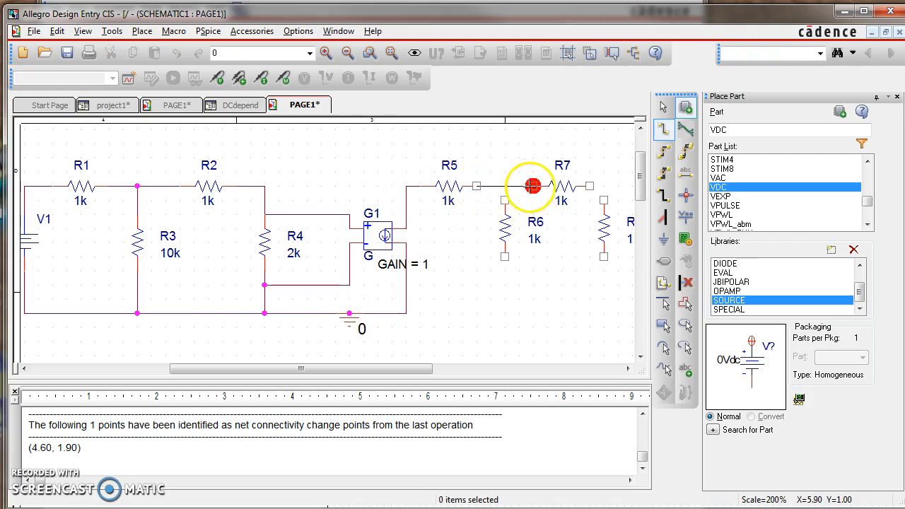
pyautogui.click(589, 186)
pyautogui.click(603, 201)
pyautogui.click(603, 257)
pyautogui.click(603, 313)
pyautogui.click(406, 312)
# Wire R6 between the bottom ground wire and the node joining R5 and R7, and save the schematic
pyautogui.click(504, 257)
pyautogui.click(504, 313)
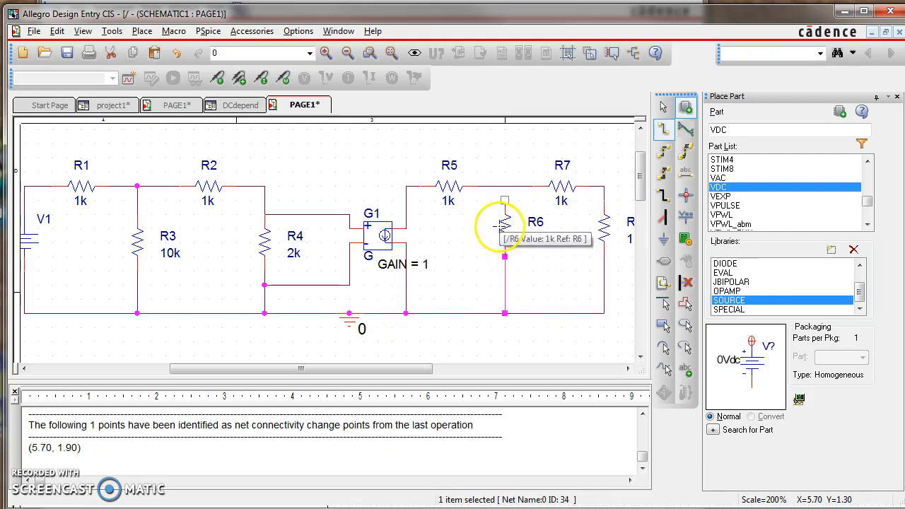
pyautogui.click(504, 200)
pyautogui.click(504, 186)
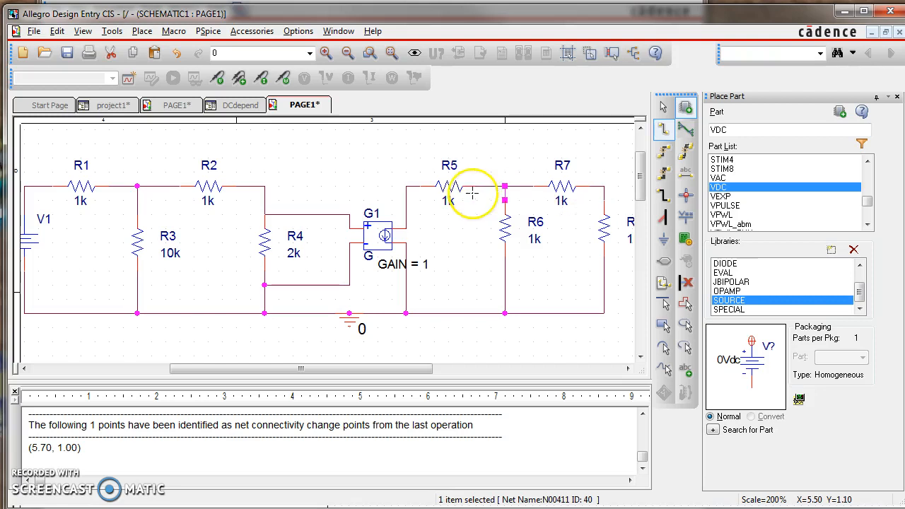
pyautogui.click(66, 53)
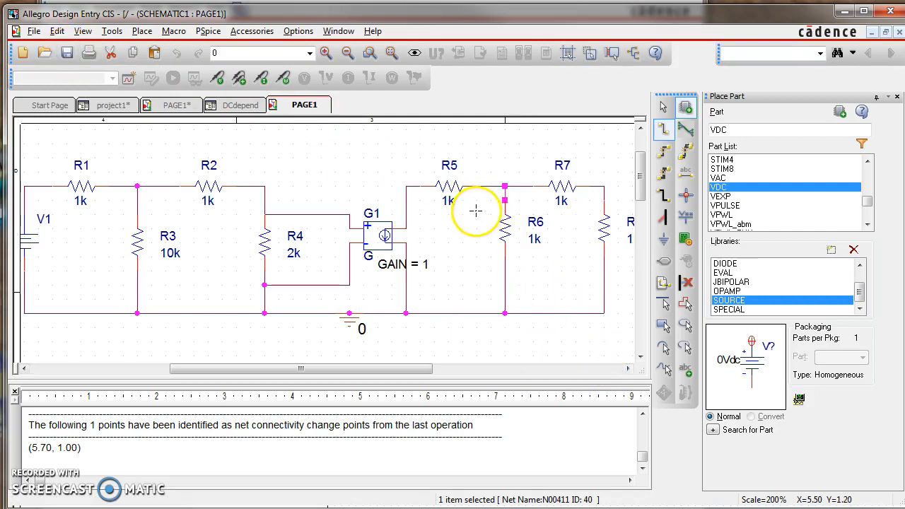
# Set R5's resistance to .1k and R6's resistance to 100k
pyautogui.click(663, 107)
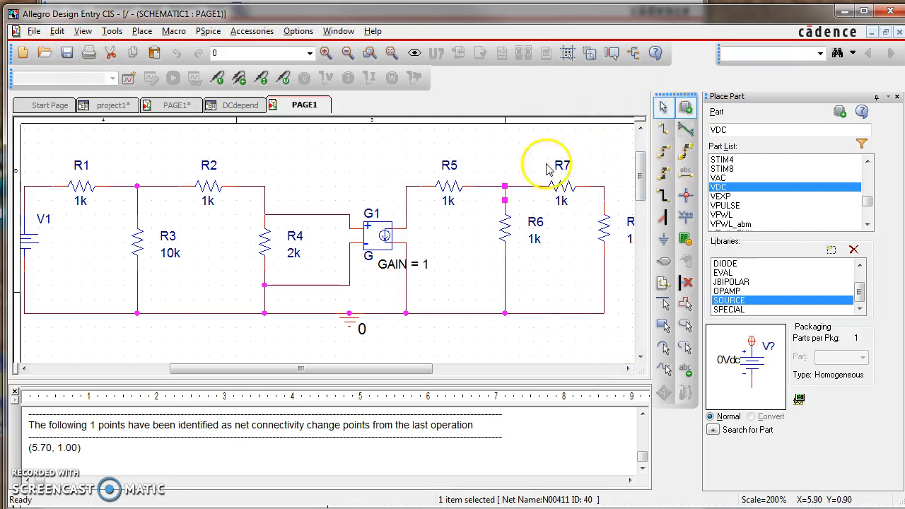
pyautogui.doubleClick(448, 201)
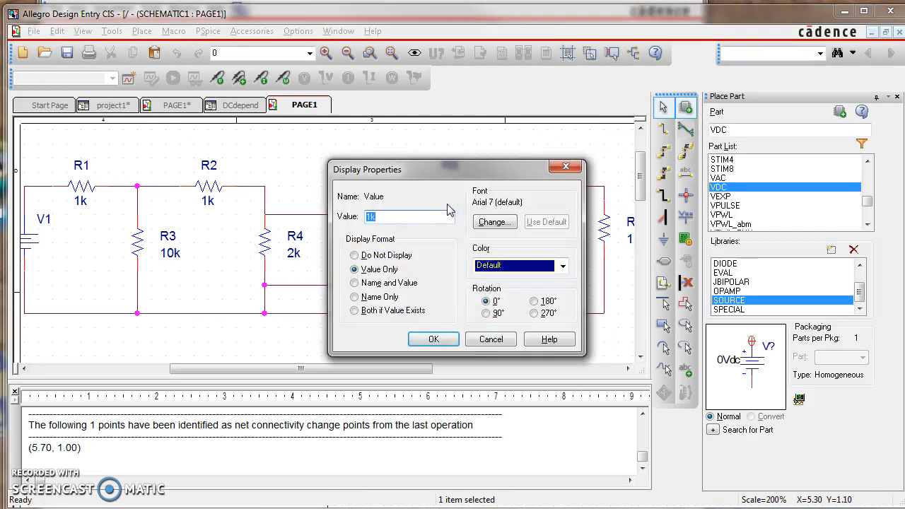
pyautogui.write('.1k')
pyautogui.press('Return')
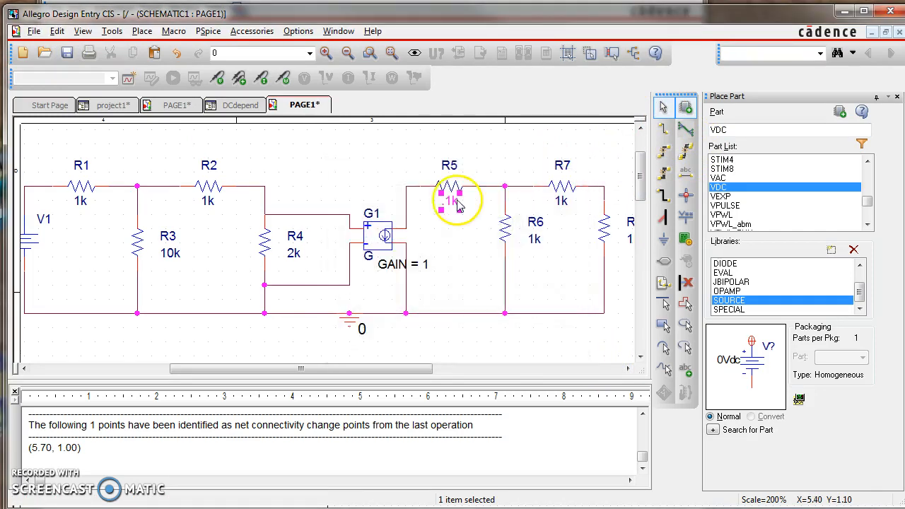
pyautogui.doubleClick(535, 240)
pyautogui.write('100k')
pyautogui.press('Return')
pyautogui.click(562, 200)
pyautogui.doubleClick(562, 201)
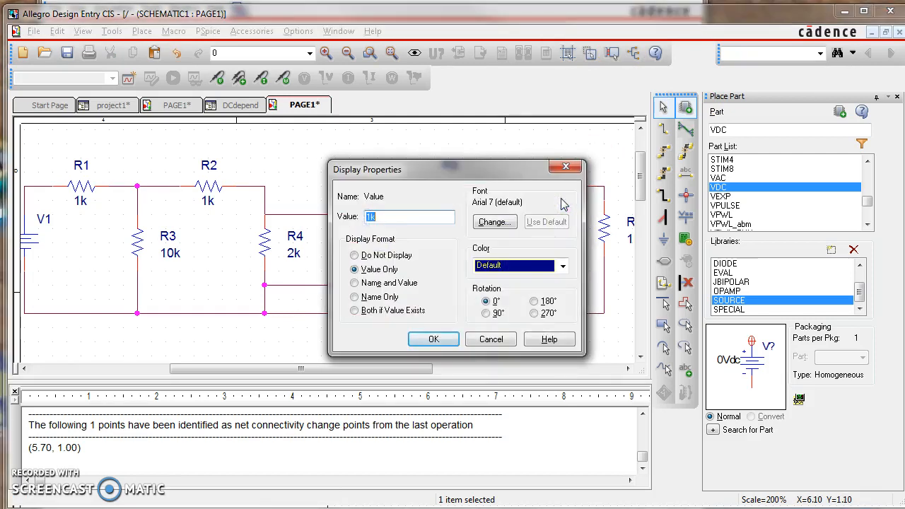
pyautogui.click(566, 166)
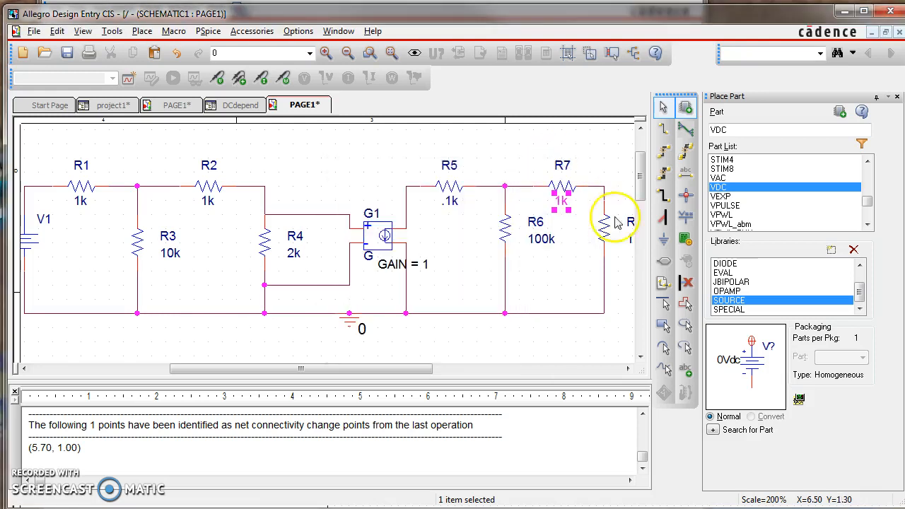
# Set R8's resistance to 20k
pyautogui.moveTo(430, 369); pyautogui.dragTo(457, 369)
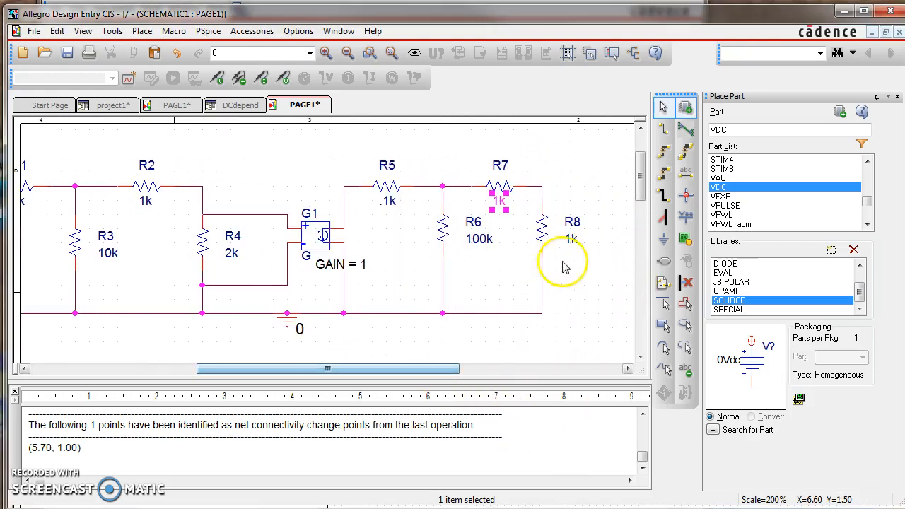
pyautogui.doubleClick(573, 240)
pyautogui.write('20k')
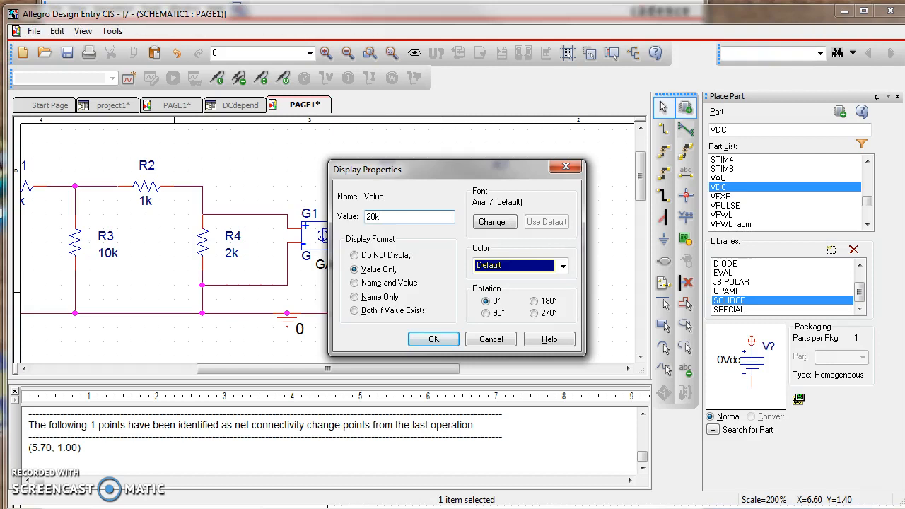
pyautogui.press('Return')
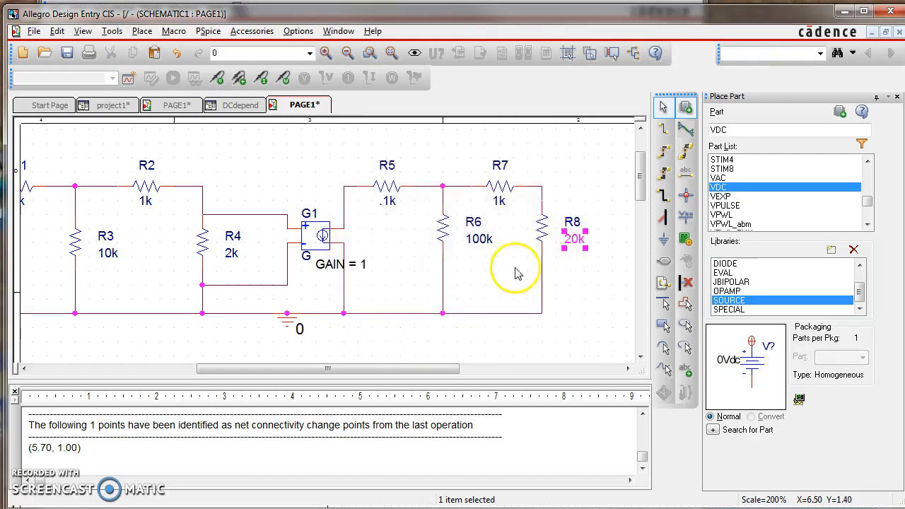
pyautogui.click(385, 281)
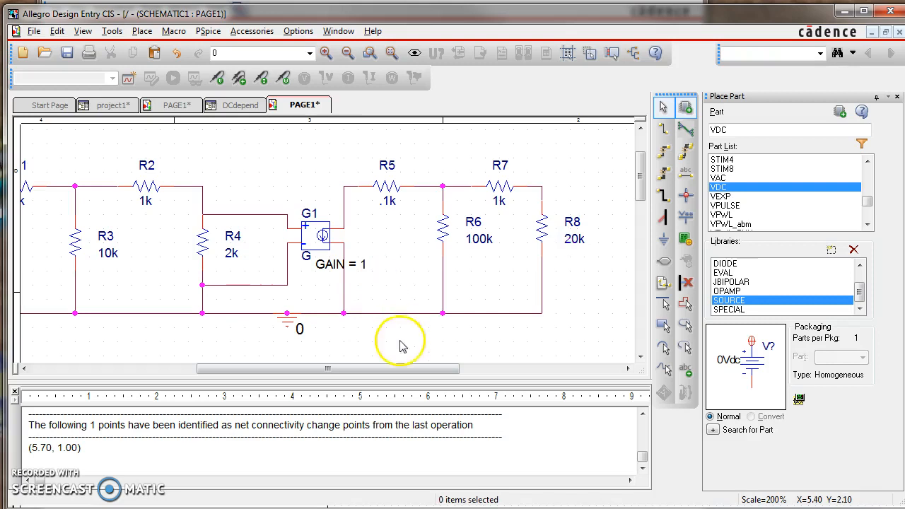
# Preview the G and GPOLY dependent current source parts in the ANALOG library
pyautogui.moveTo(398, 368); pyautogui.dragTo(356, 377)
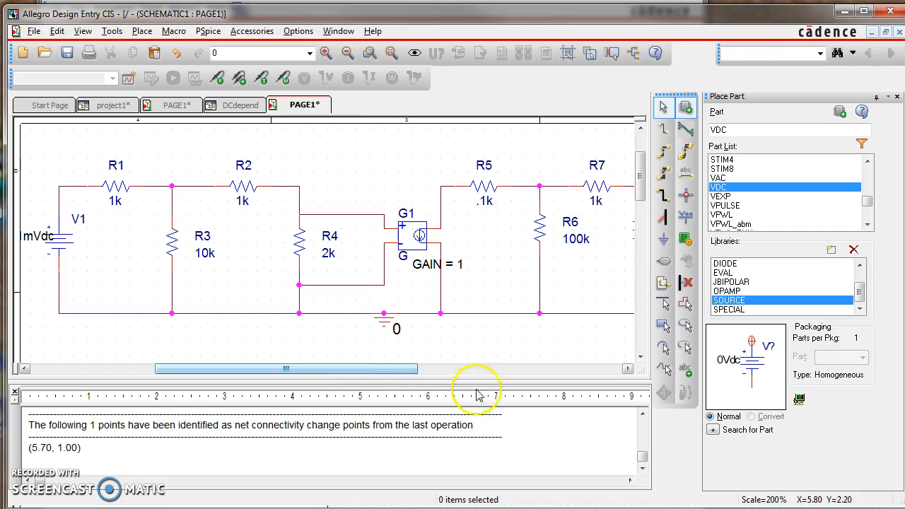
pyautogui.click(804, 196)
pyautogui.click(859, 265)
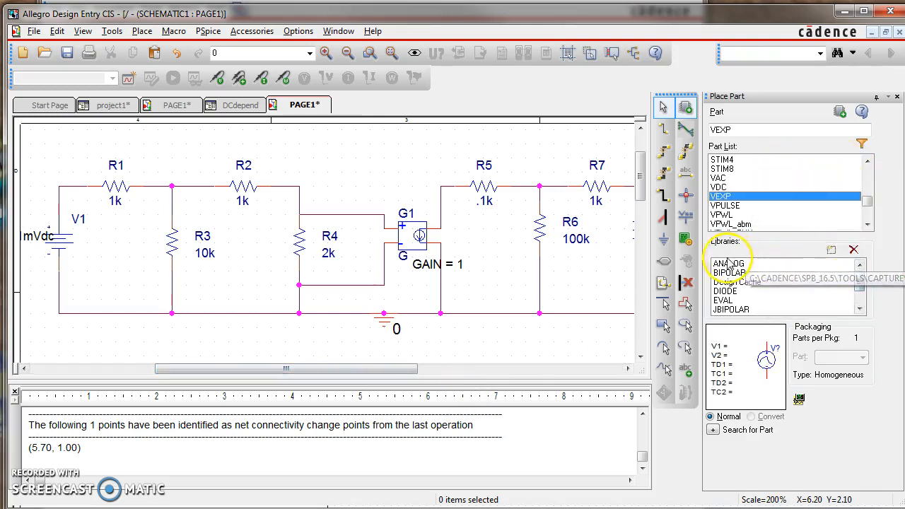
pyautogui.click(848, 263)
pyautogui.scroll(-2, 863, 184)
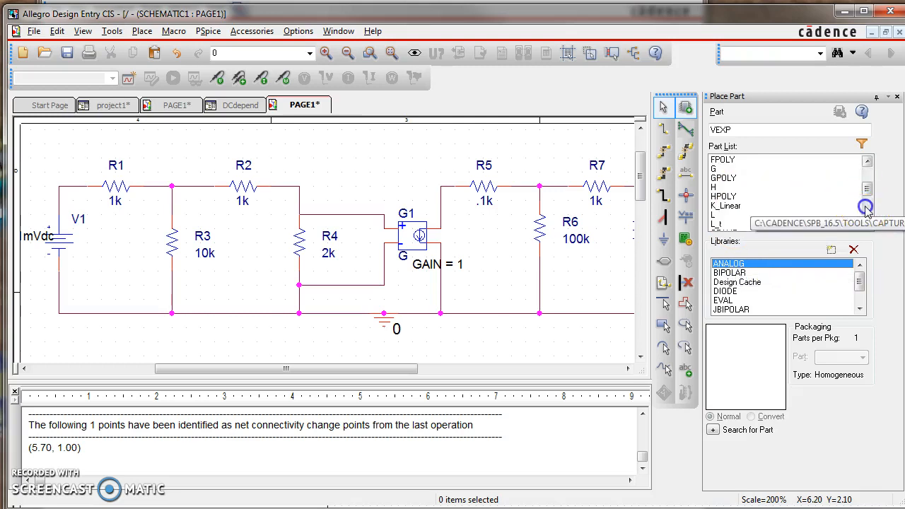
pyautogui.click(716, 170)
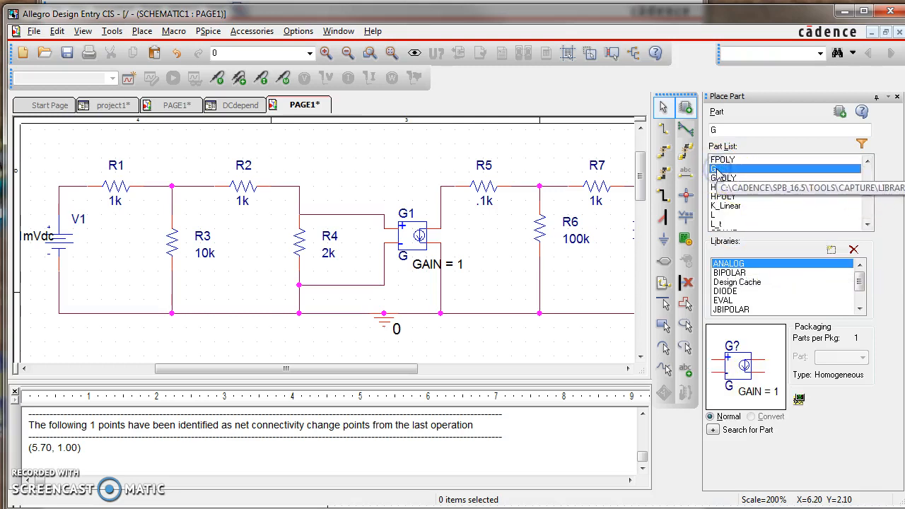
pyautogui.click(723, 178)
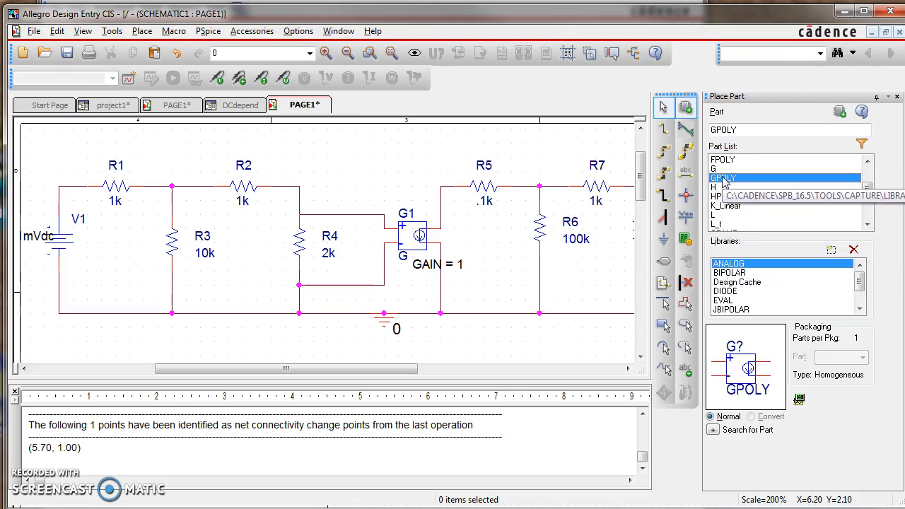
pyautogui.click(500, 343)
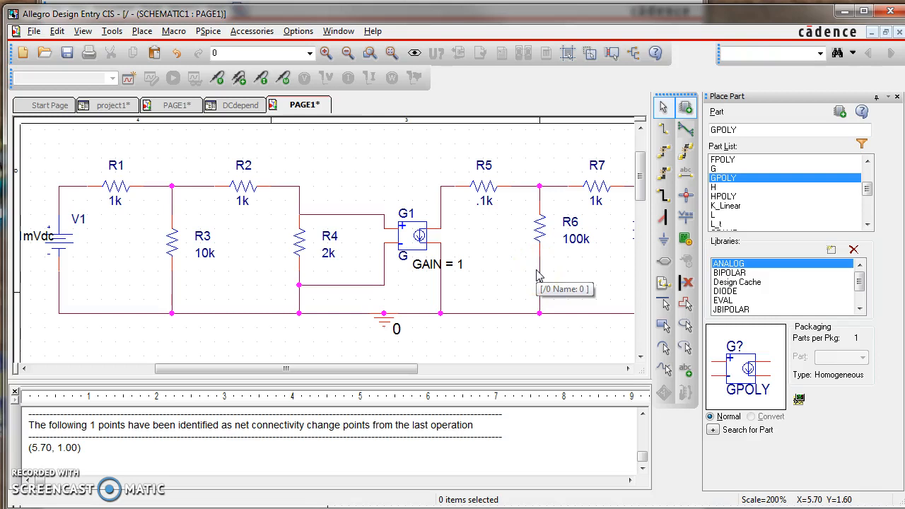
# Set the gain of dependent source G1 to 10 and save the schematic
pyautogui.doubleClick(458, 266)
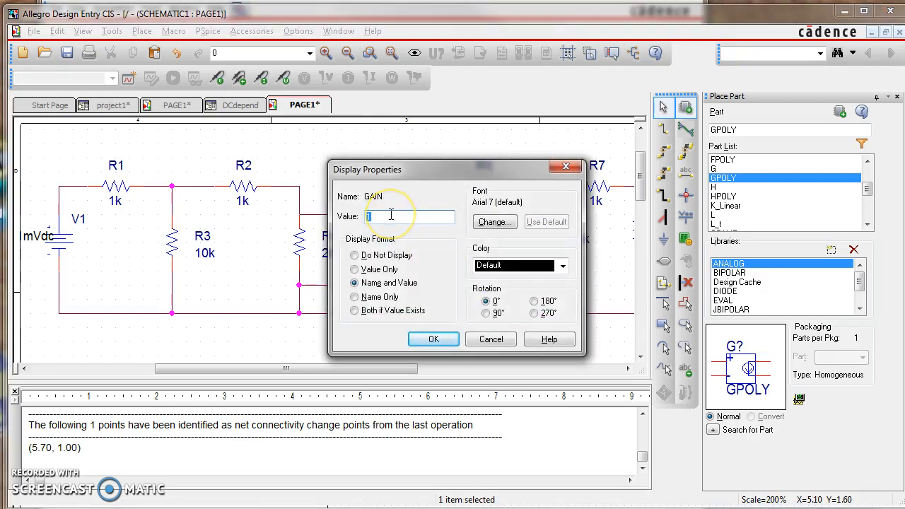
pyautogui.write('0')
pyautogui.press('Return')
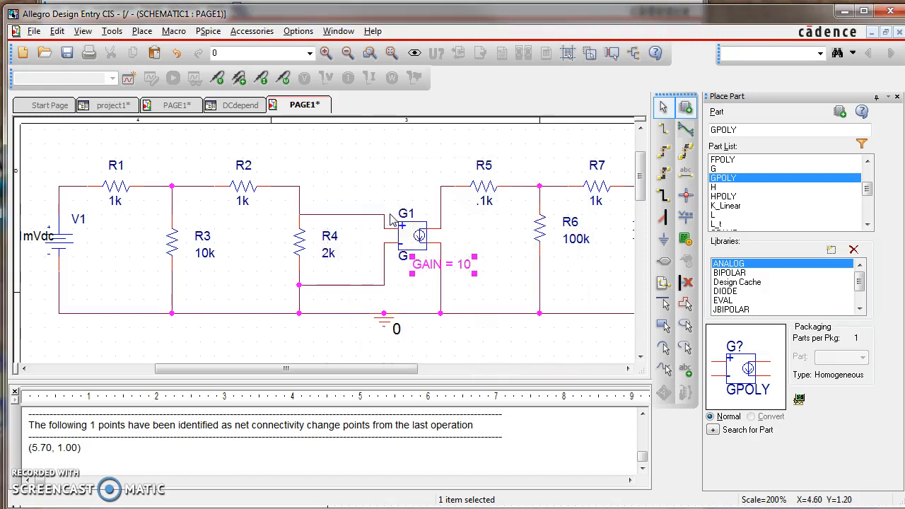
pyautogui.click(368, 170)
pyautogui.click(346, 259)
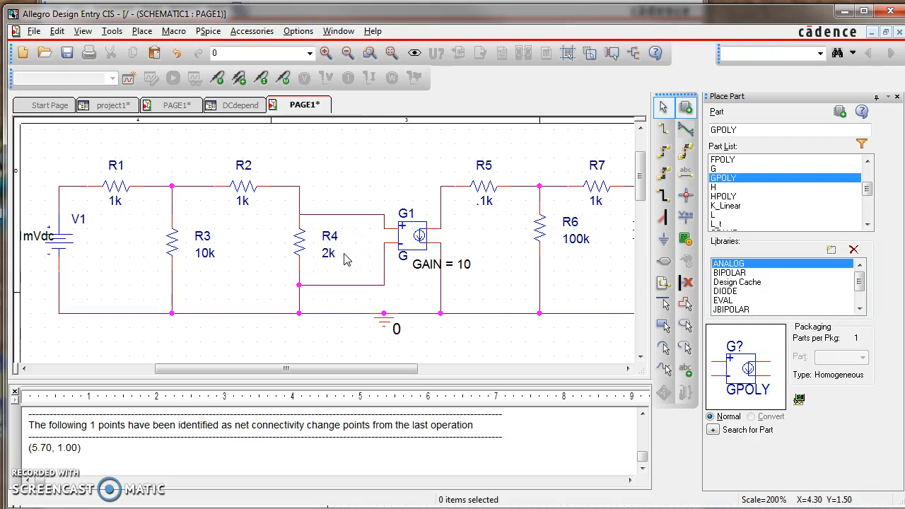
pyautogui.moveTo(337, 368)
pyautogui.mouseDown()
pyautogui.moveTo(404, 367)
pyautogui.moveTo(331, 370)
pyautogui.mouseUp()
pyautogui.click(68, 54)
pyautogui.moveTo(334, 372); pyautogui.dragTo(384, 370)
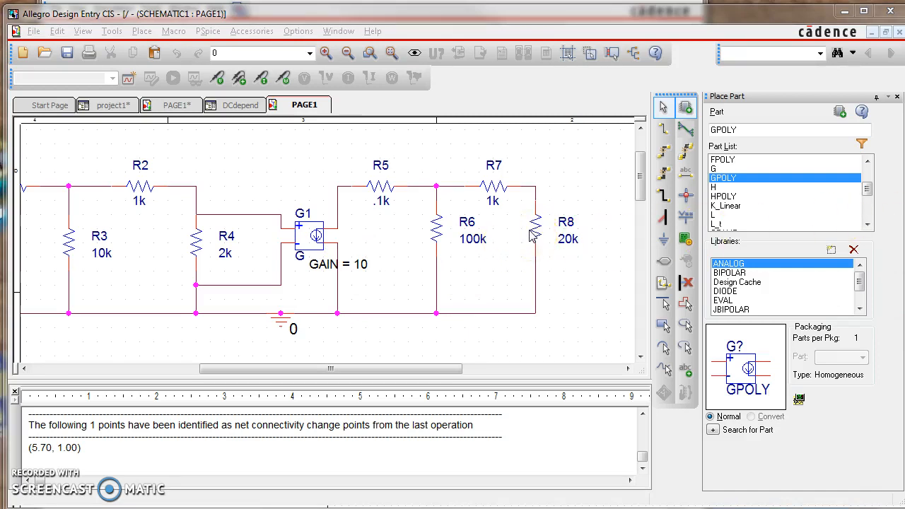
# Create a new simulation profile named DCanalysis that inherits from none
pyautogui.click(128, 78)
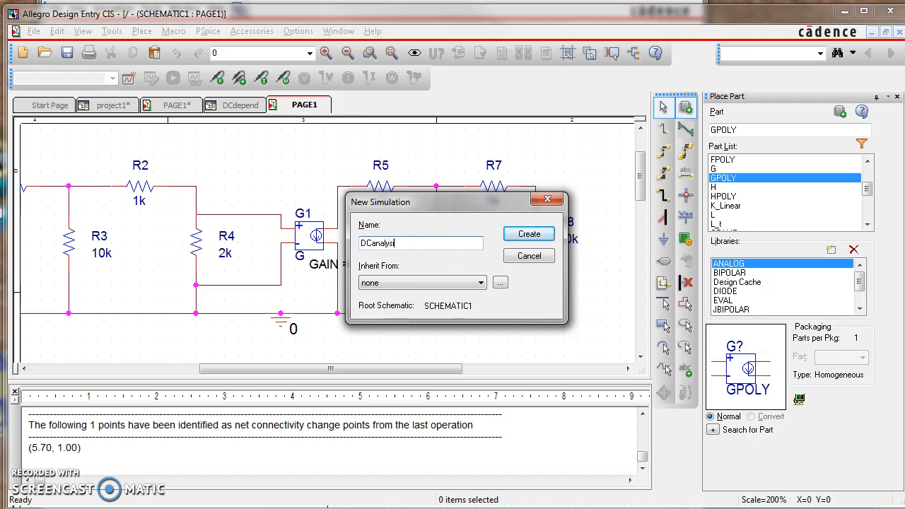
pyautogui.write('DCanalysis')
pyautogui.click(537, 234)
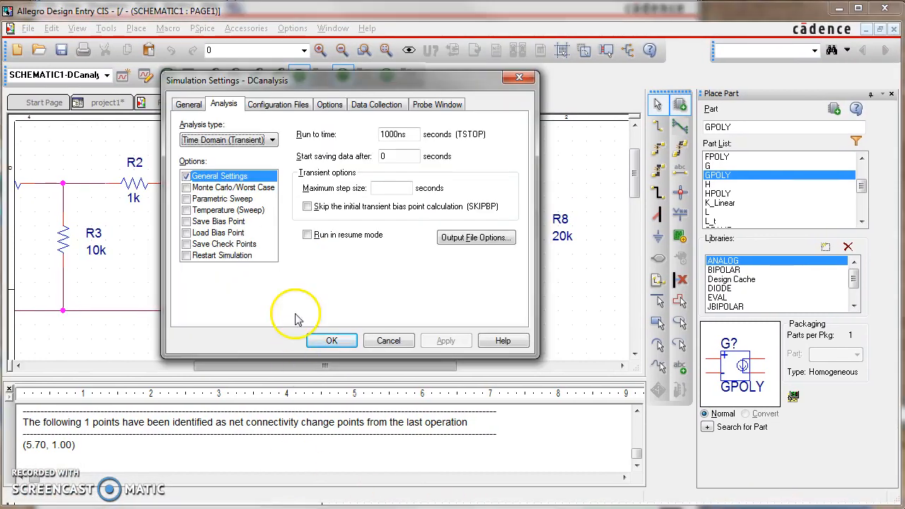
# Set the analysis type to Bias Point and run the PSpice simulation
pyautogui.click(252, 140)
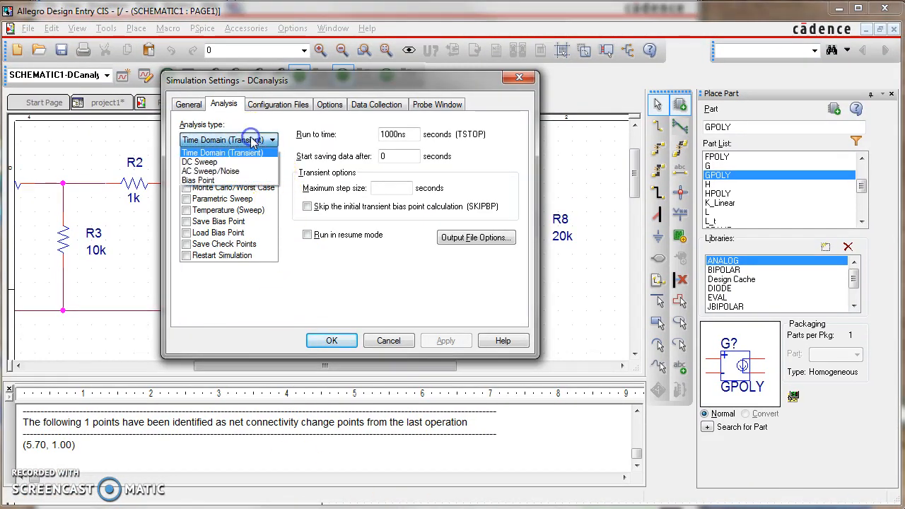
pyautogui.click(225, 180)
pyautogui.click(334, 341)
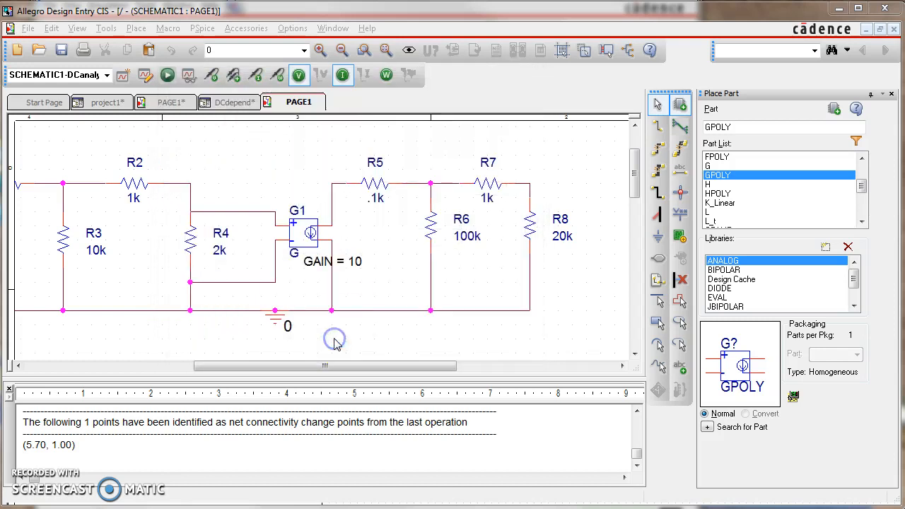
pyautogui.click(168, 75)
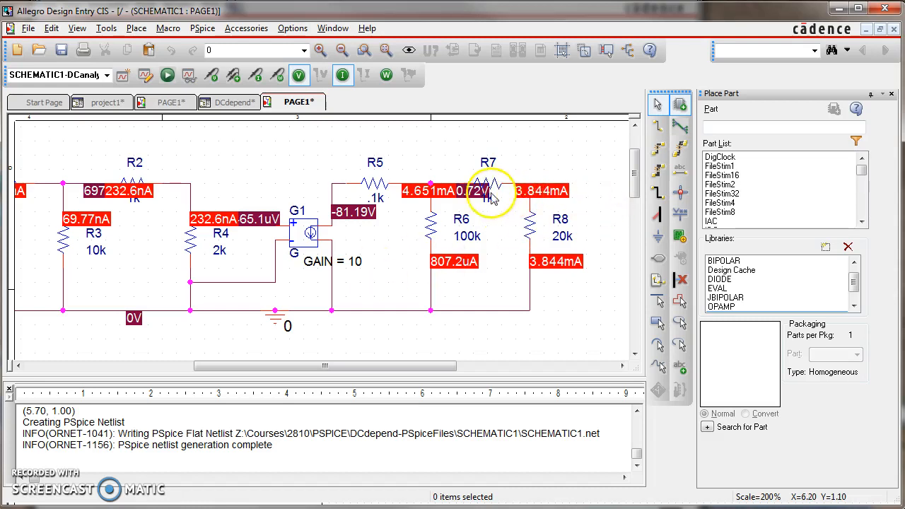
# Separate the overlapping bias current and voltage labels at the node joining R7 and R8, and review the bias values across the circuit
pyautogui.click(543, 189)
pyautogui.moveTo(544, 190); pyautogui.dragTo(586, 193)
pyautogui.moveTo(394, 366); pyautogui.dragTo(339, 368)
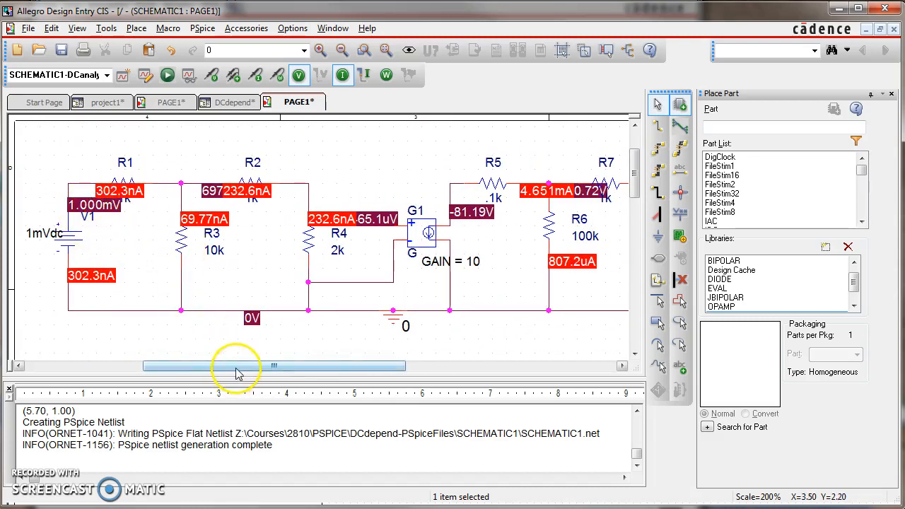
pyautogui.moveTo(236, 373); pyautogui.dragTo(244, 368)
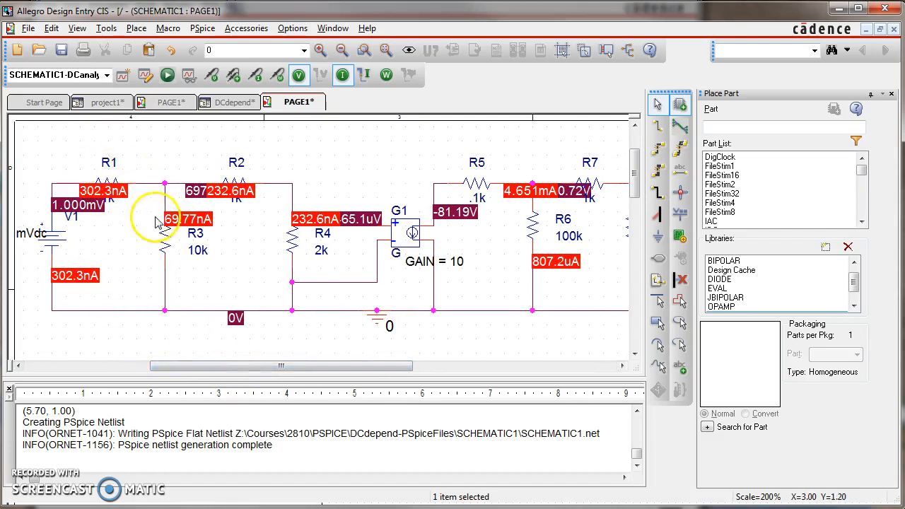
pyautogui.moveTo(278, 368); pyautogui.dragTo(324, 369)
pyautogui.click(343, 226)
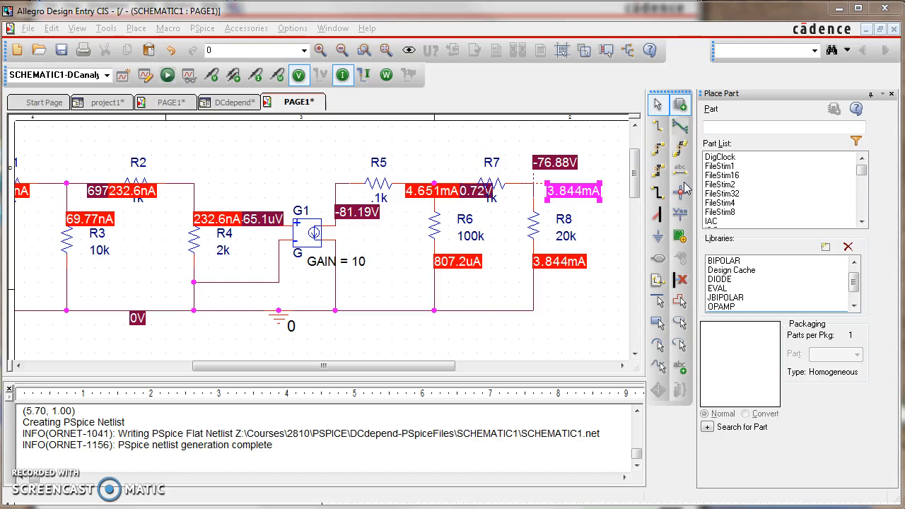
pyautogui.click(605, 200)
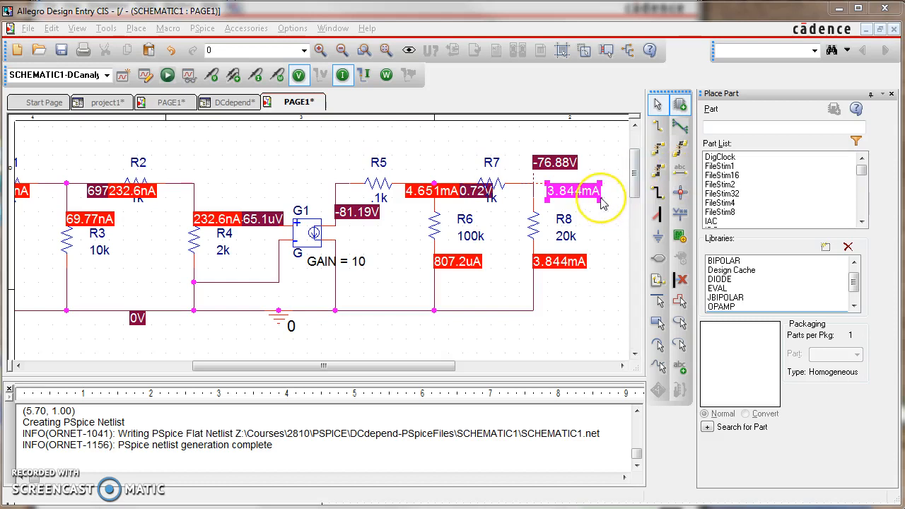